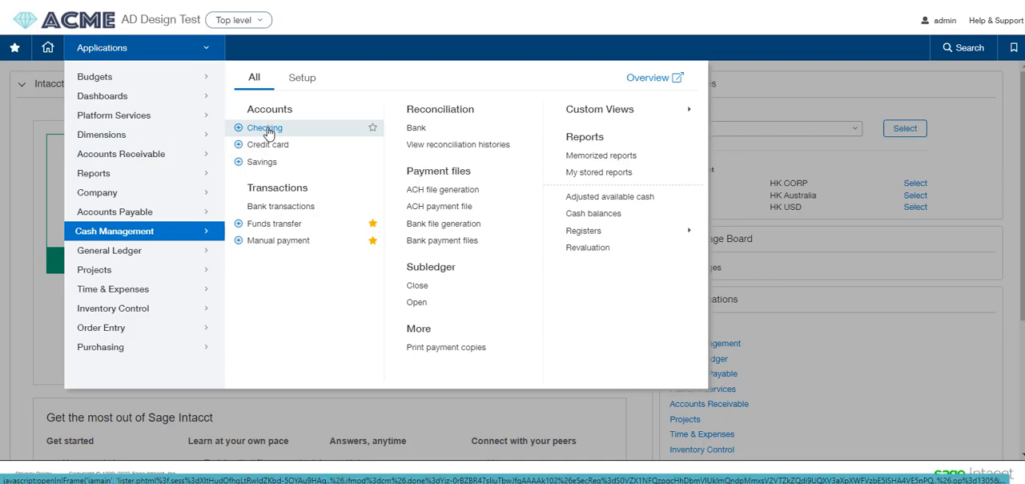
- Open the Chase USD checking account for editing and review its check printing settings, including company address and signature
click(265, 130)
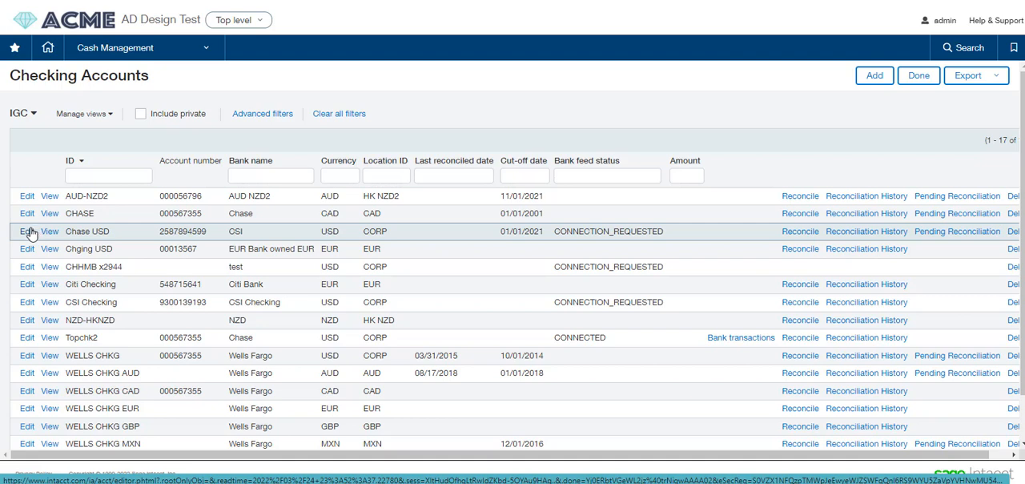
click(26, 232)
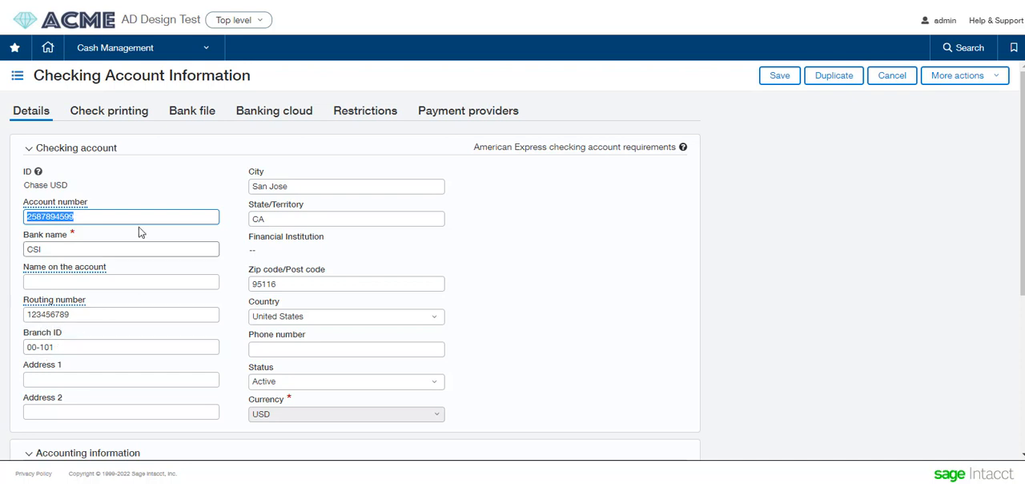
click(110, 117)
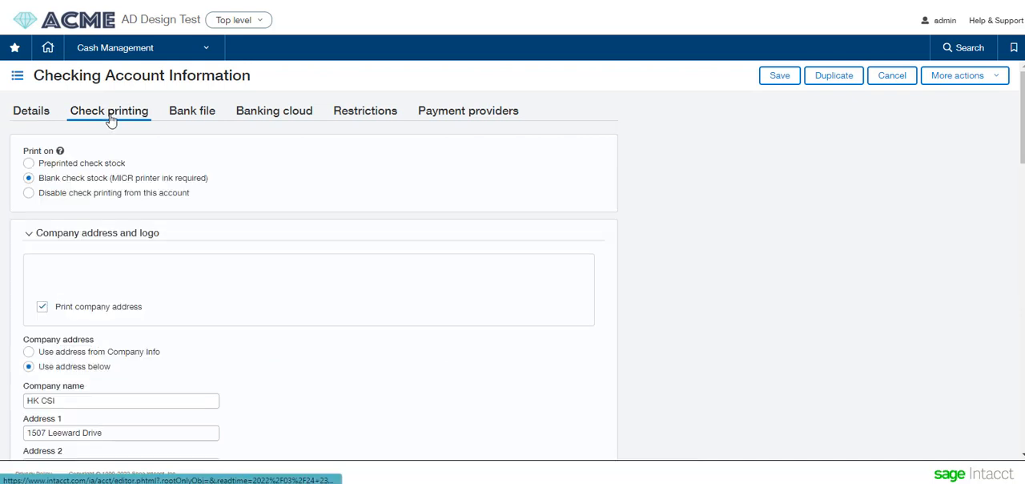
scroll(291, 346, down, 2)
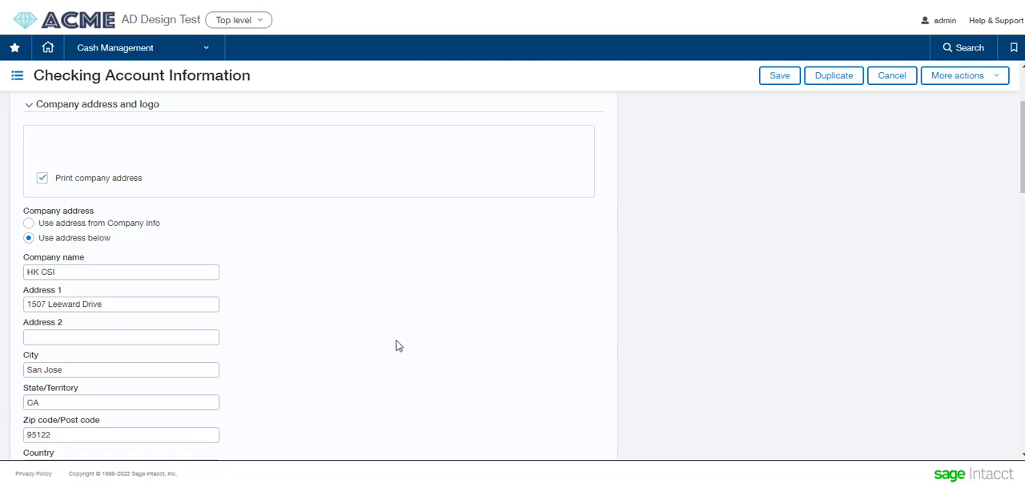
scroll(399, 345, down, 4)
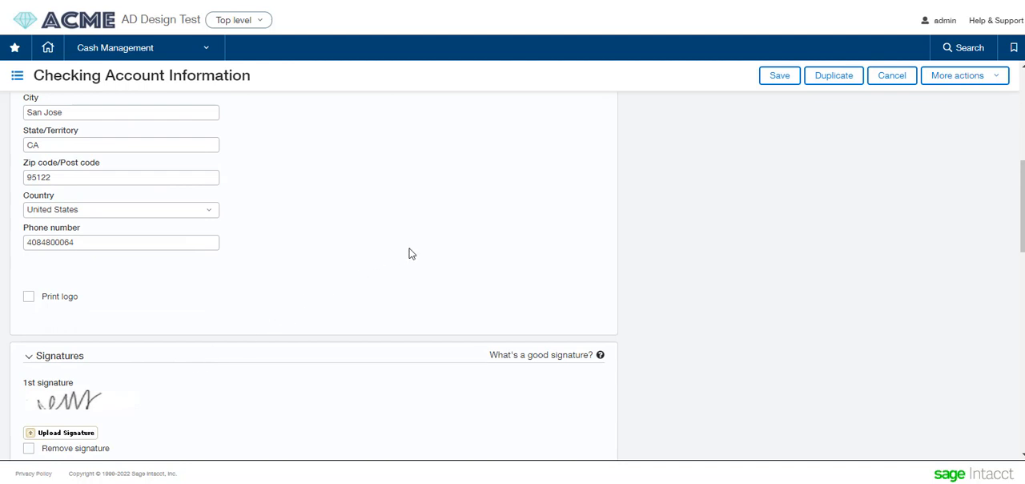
scroll(409, 253, up, 6)
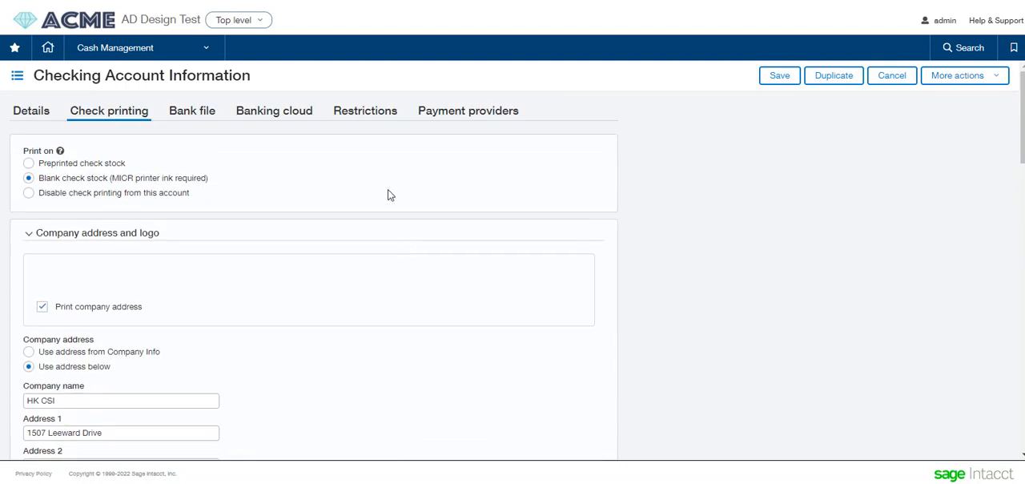
- Enable the Chase USD account for Vendor Payments powered by CSI with check start number 60000, and save the account
click(471, 111)
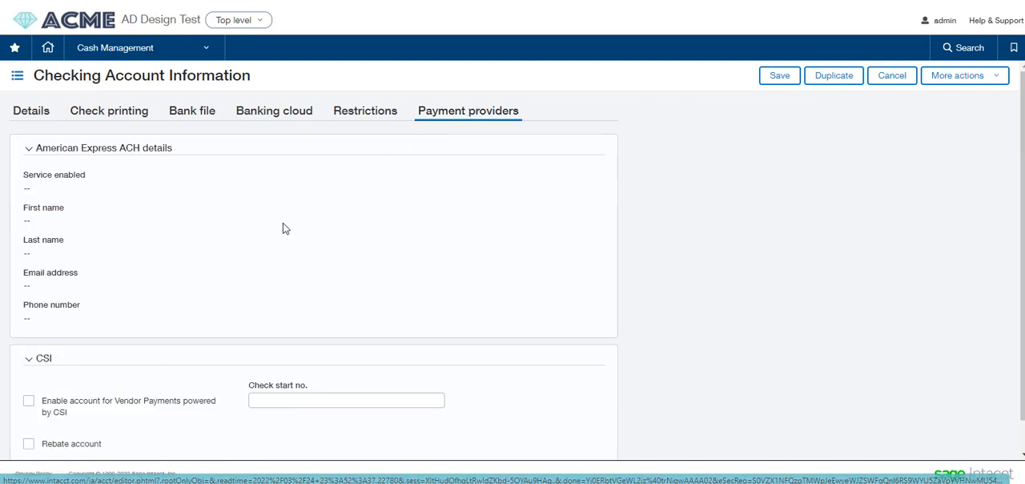
scroll(376, 327, down, 1)
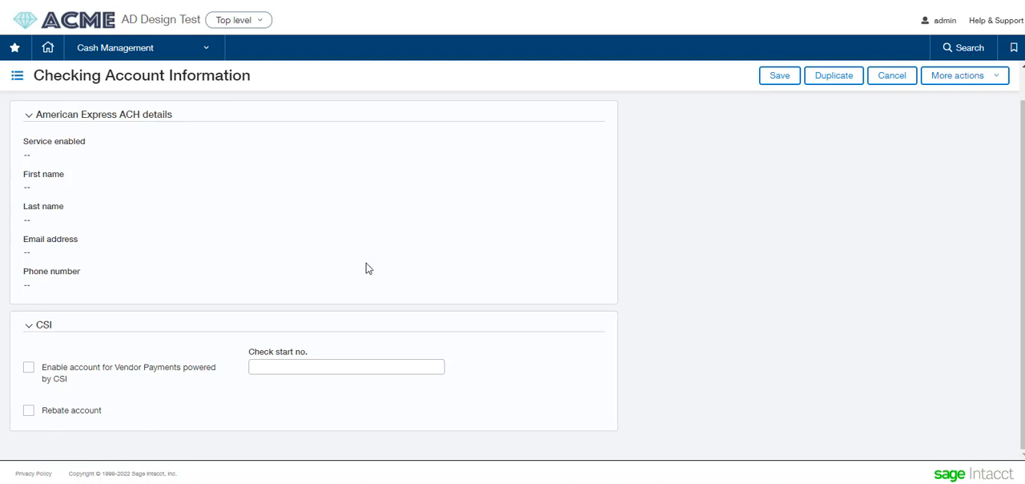
click(764, 75)
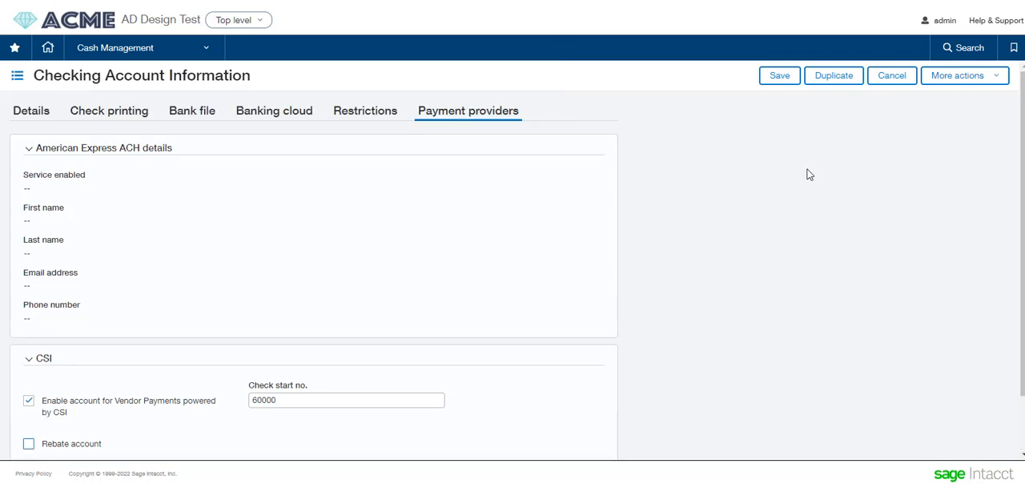
click(775, 77)
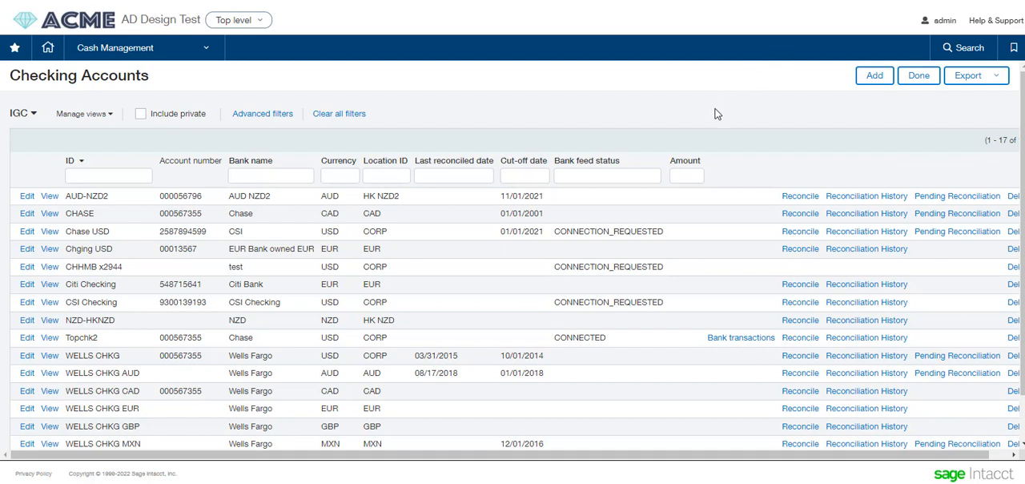
- Go to the company subscriptions and display the provider options for Outbound Payment Services
click(609, 177)
click(186, 50)
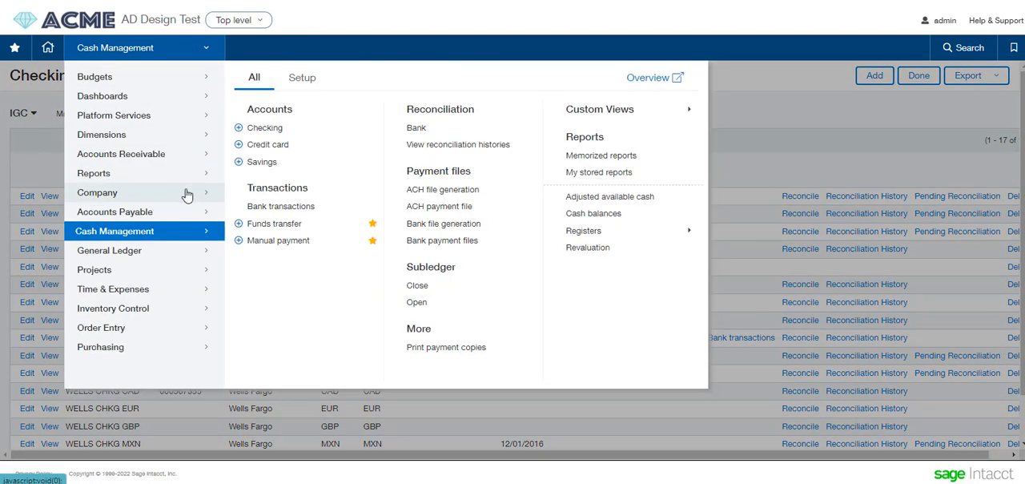
mouse_move(186, 196)
click(293, 233)
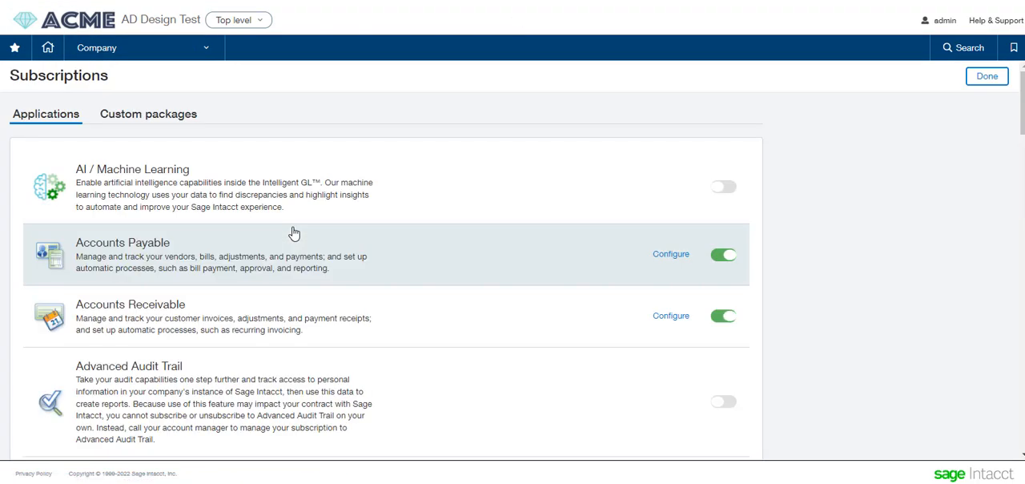
scroll(553, 360, down, 7)
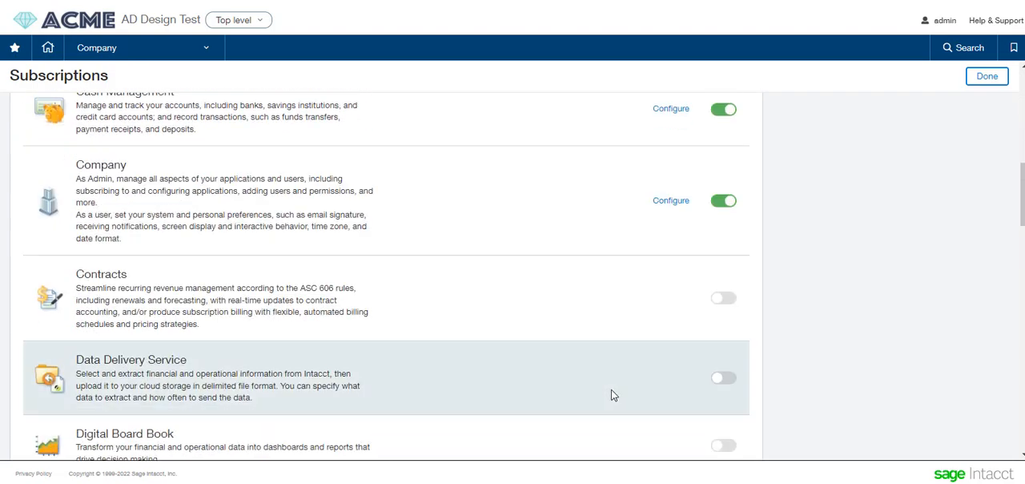
scroll(611, 389, down, 9)
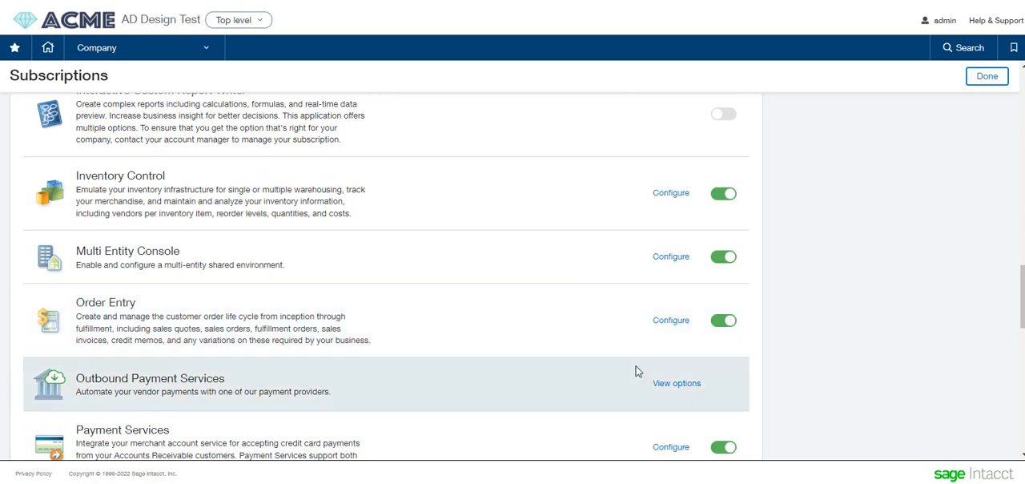
click(672, 384)
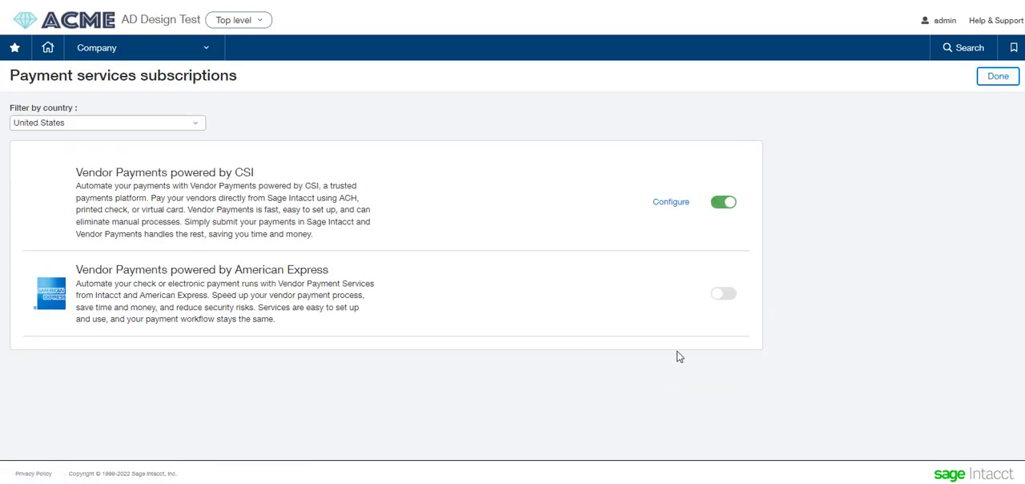
- Open the Vendor Payments powered by CSI configuration and review the bank account mapping and vendor setup
click(669, 202)
scroll(670, 311, down, 2)
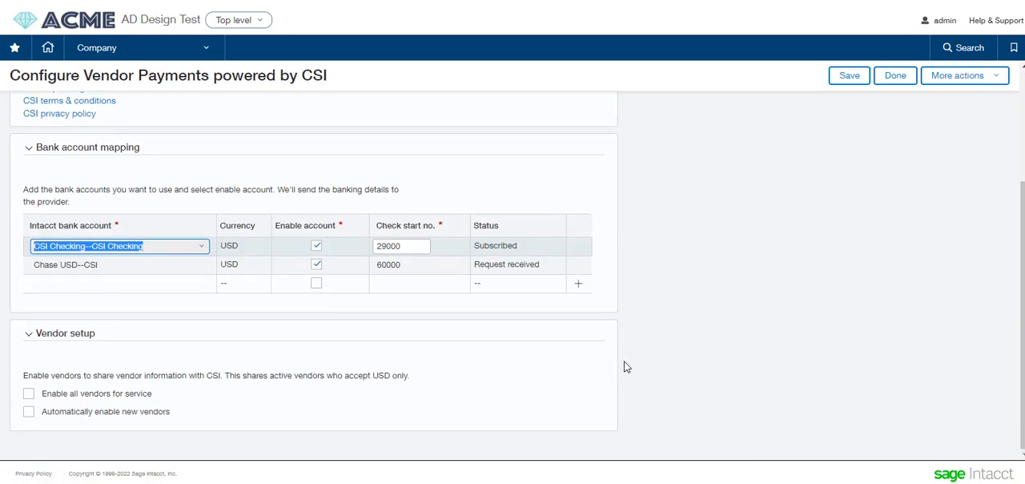
scroll(205, 424, up, 1)
scroll(203, 422, down, 1)
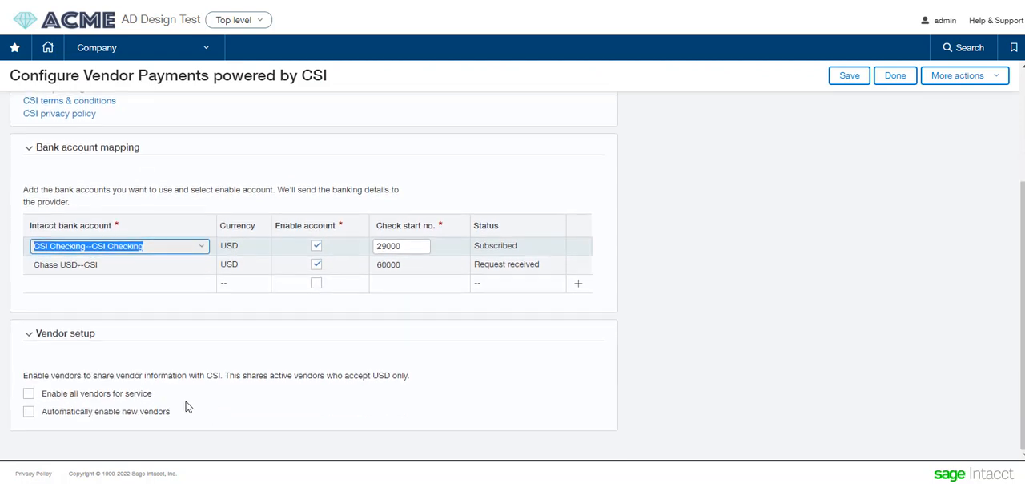
- Toggle enabling all vendors for service on and off, select automatic enabling of new vendors, and save the CSI configuration
click(25, 394)
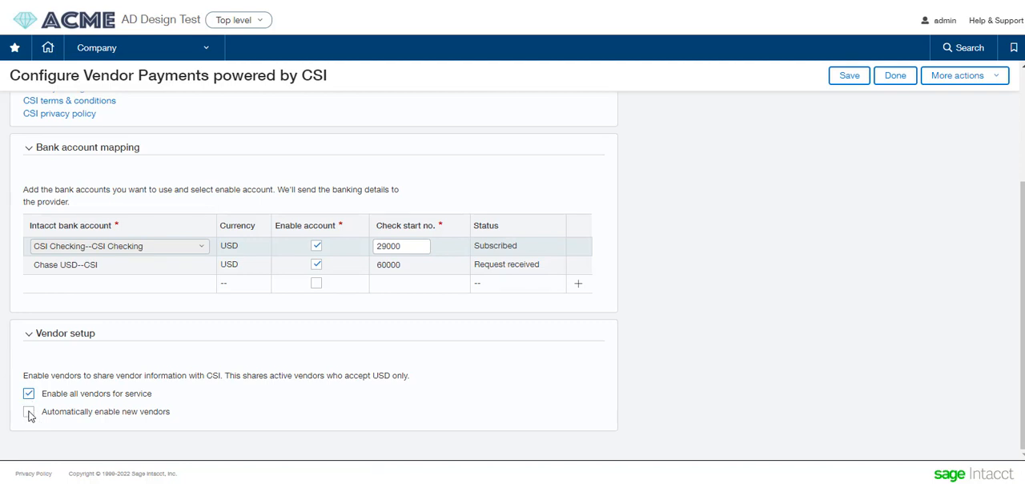
click(31, 413)
click(29, 394)
click(846, 75)
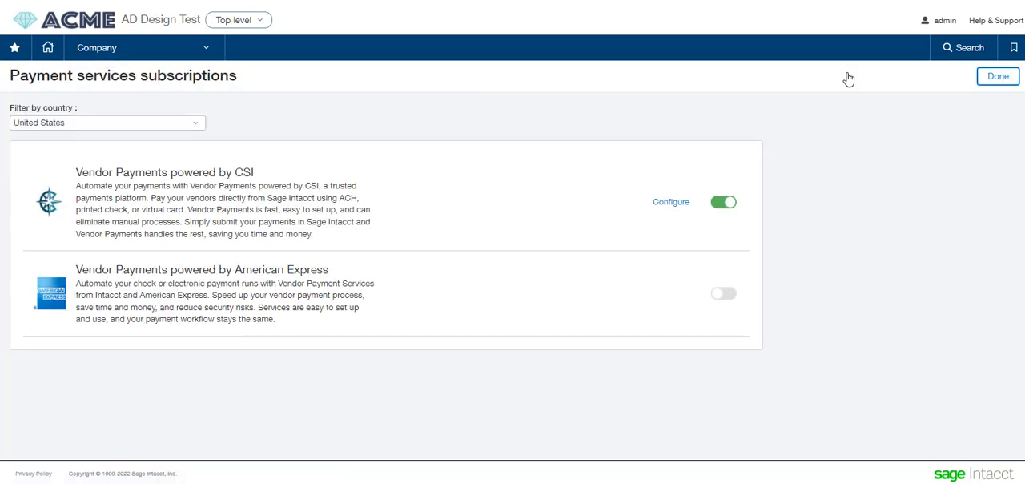
- Open the vendor list in Accounts Payable
click(157, 52)
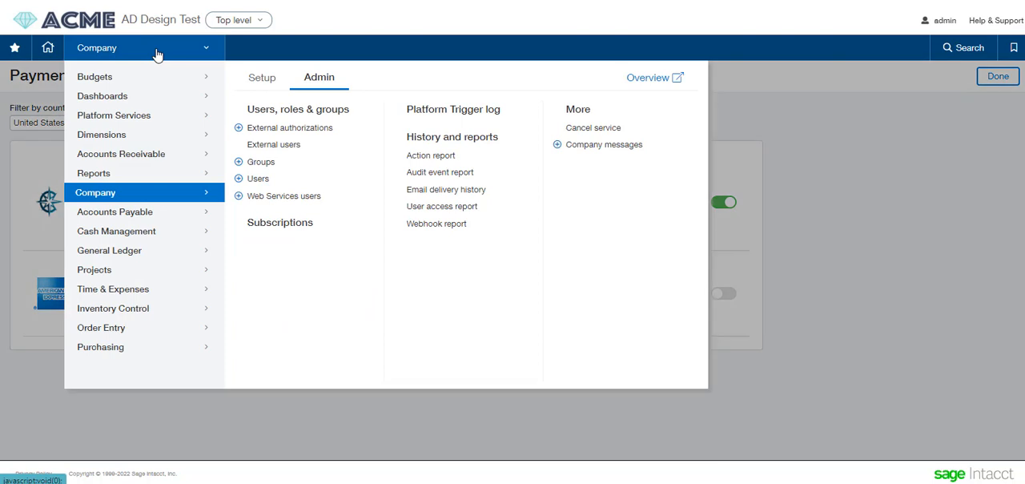
click(149, 218)
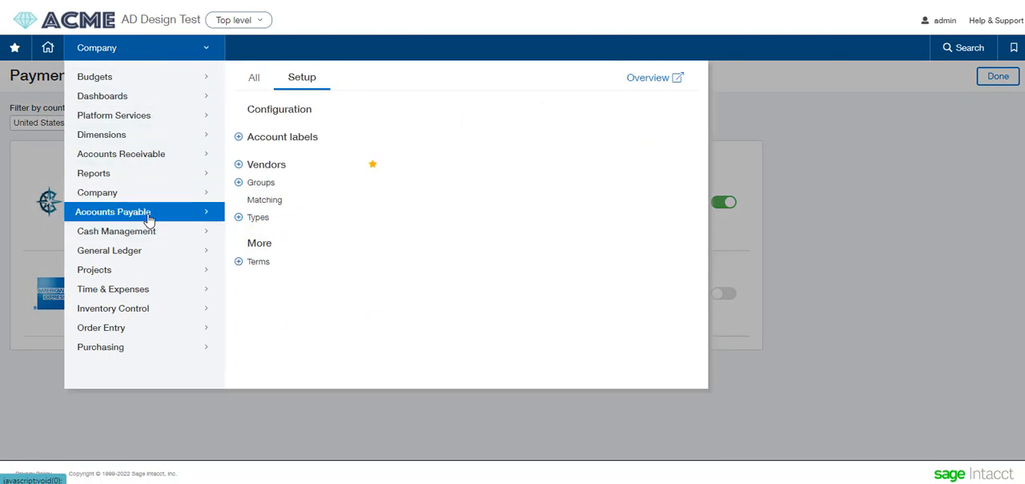
click(267, 164)
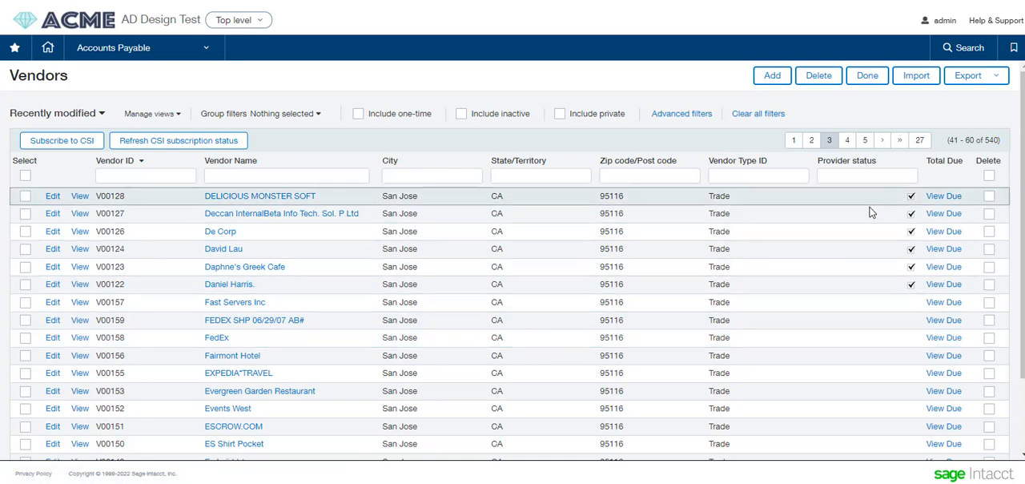
- Subscribe the seven consecutive vendors from FedEx through ES Shirt Pocket to CSI and confirm the request
click(24, 337)
click(25, 355)
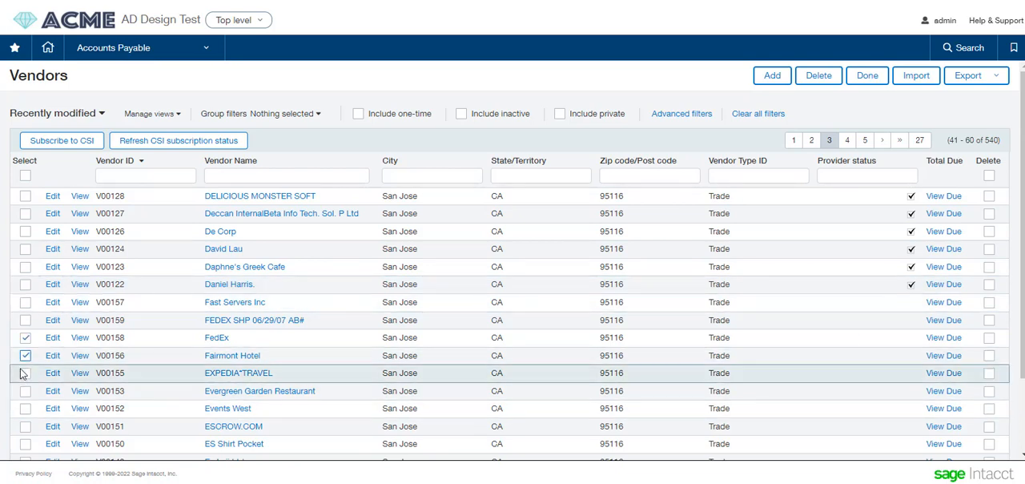
click(24, 373)
click(25, 391)
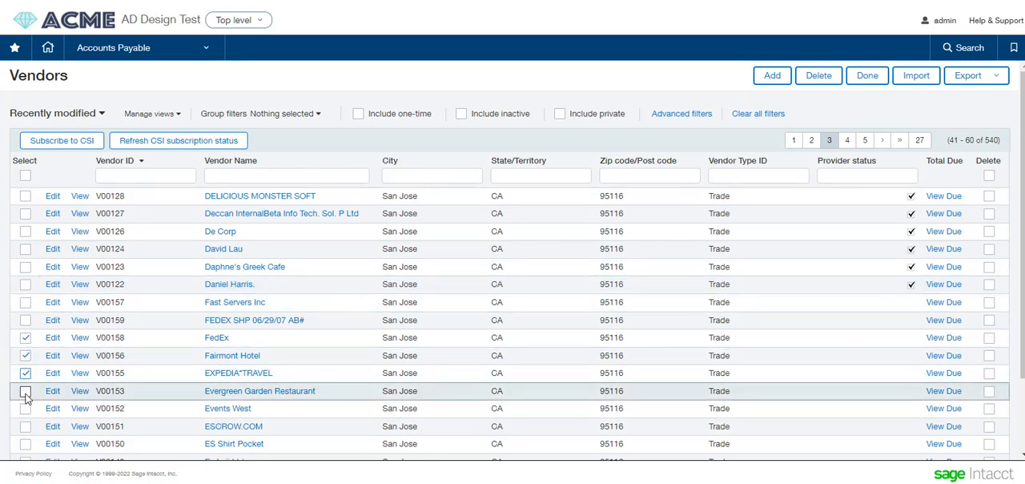
click(25, 408)
click(25, 443)
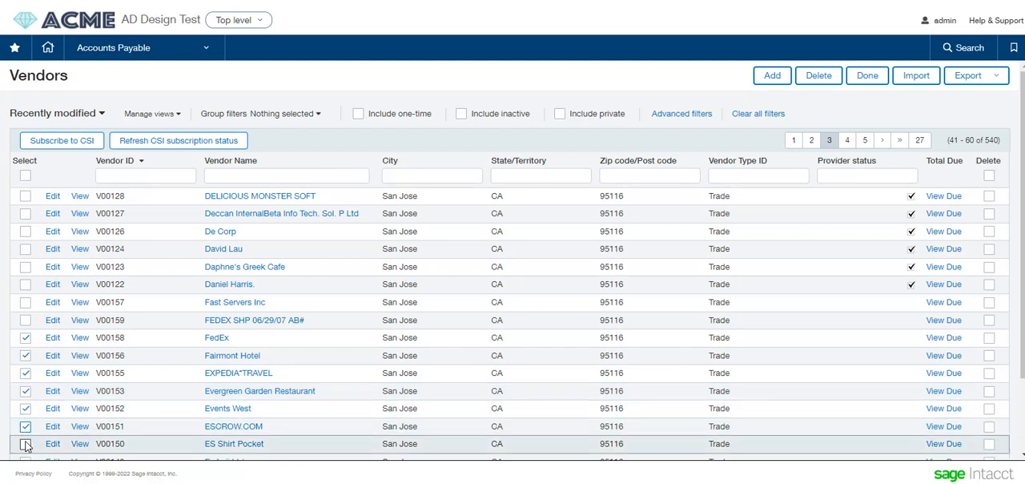
click(24, 426)
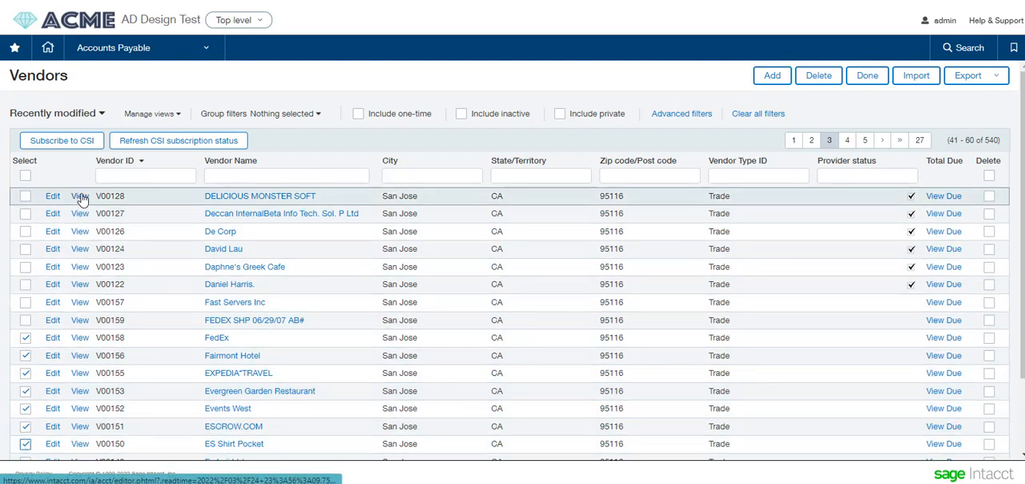
click(72, 145)
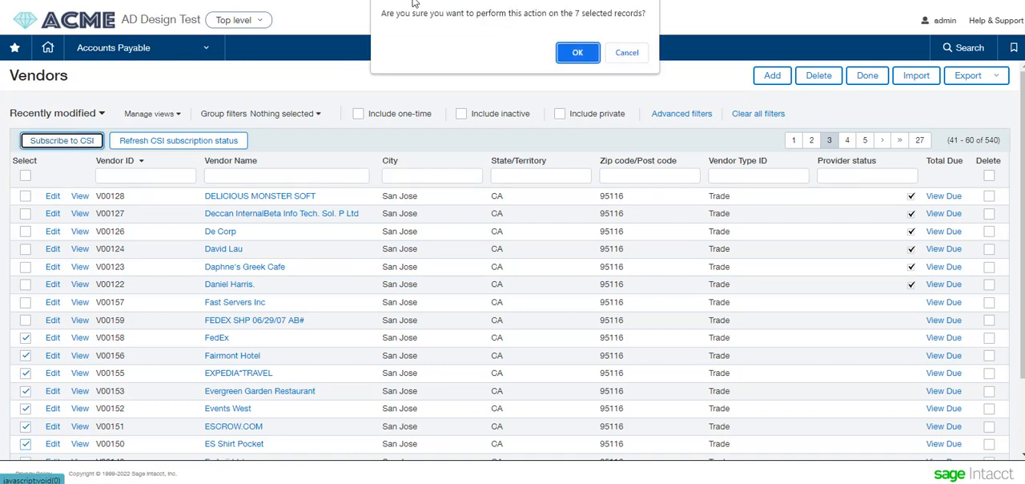
click(573, 52)
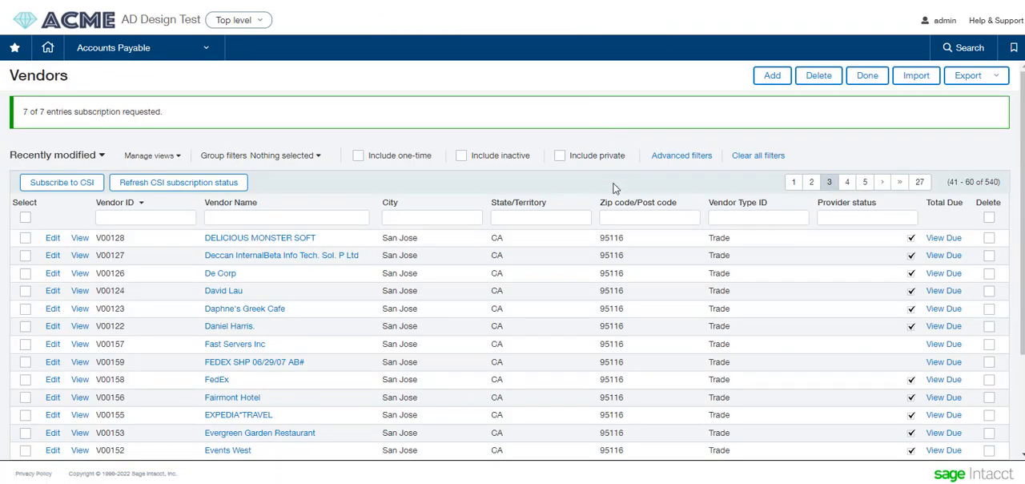
- Open the vendor Equinix, Inc for editing and enable it for Vendor Payments powered by CSI
scroll(837, 368, down, 1)
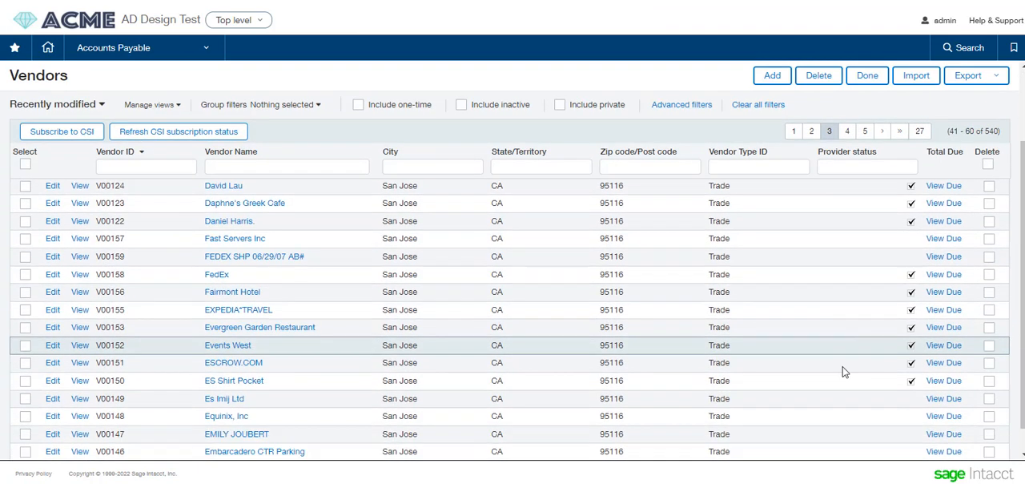
scroll(842, 372, down, 1)
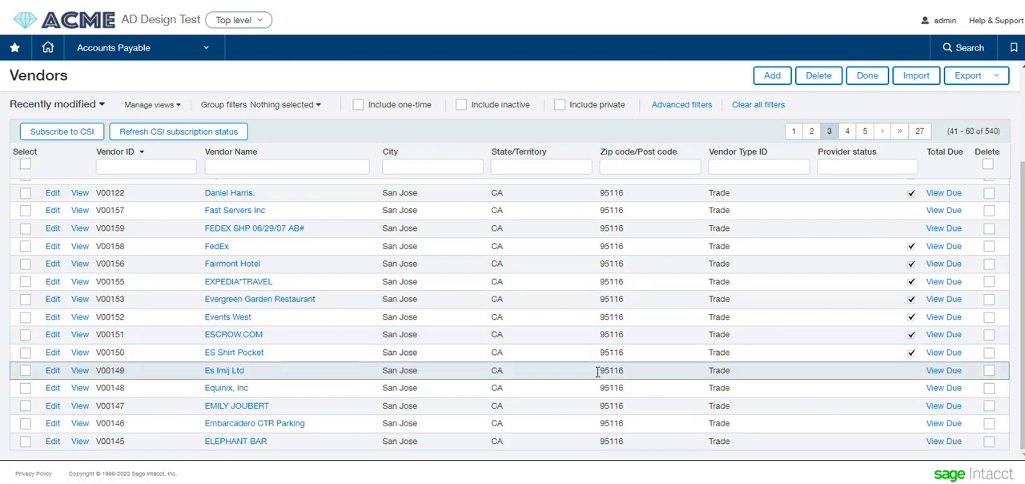
click(50, 388)
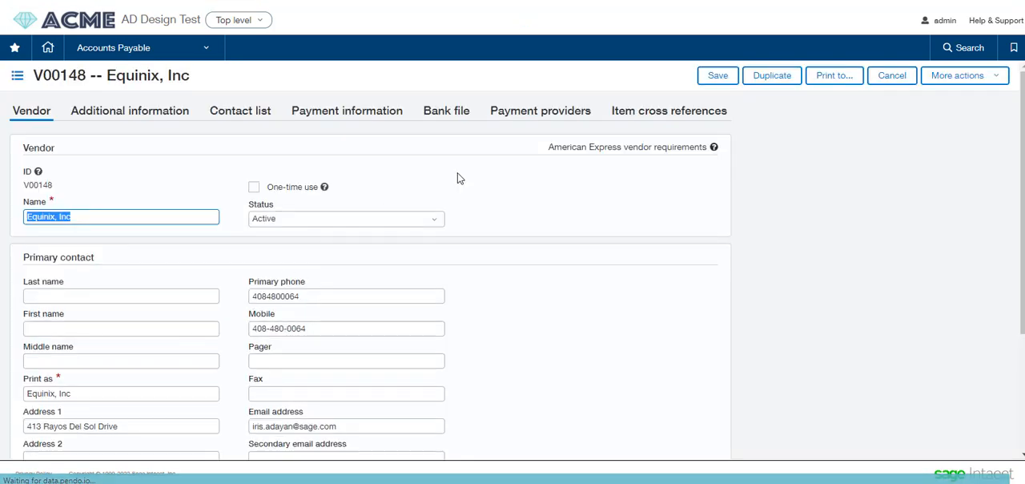
click(539, 114)
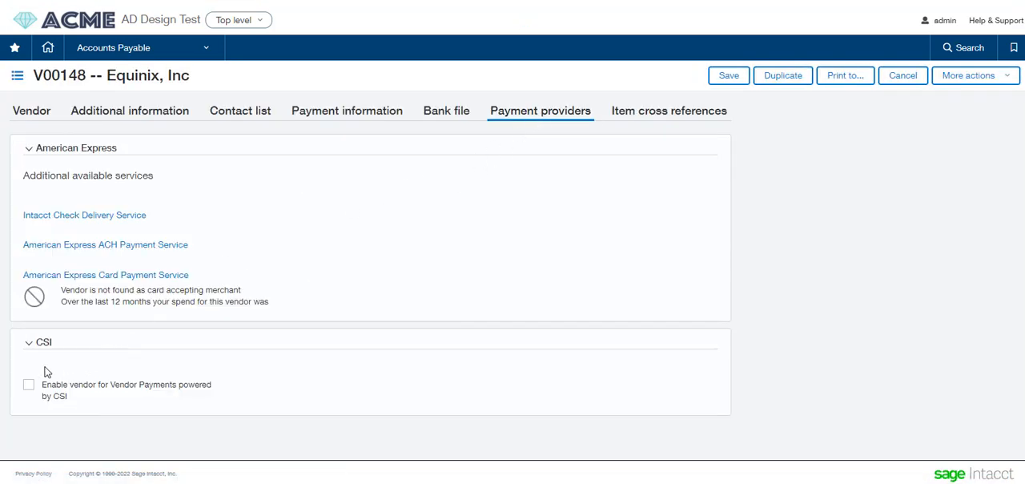
click(29, 386)
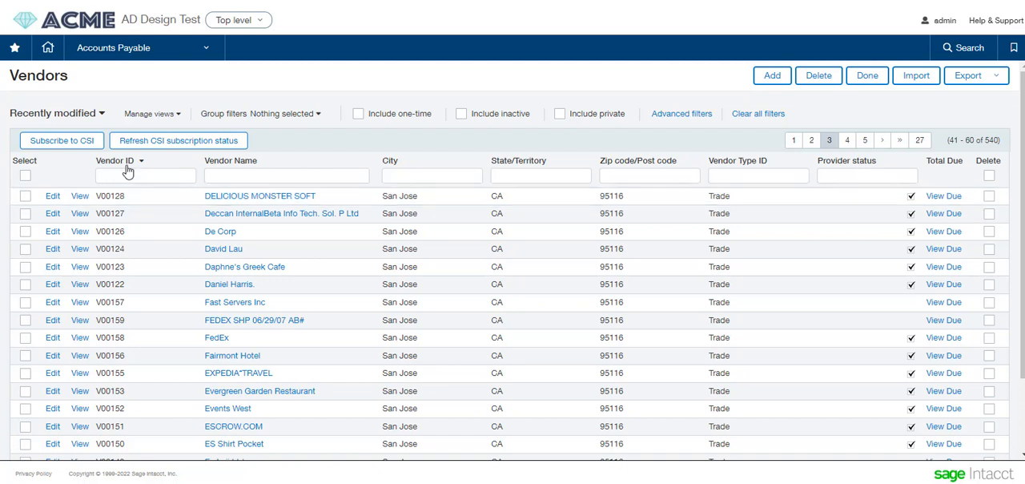
- View the payment provider details of Deccan InternalBeta Info Tech. Sol. P Ltd, checking its CSI subscription and preferred payment method
click(80, 215)
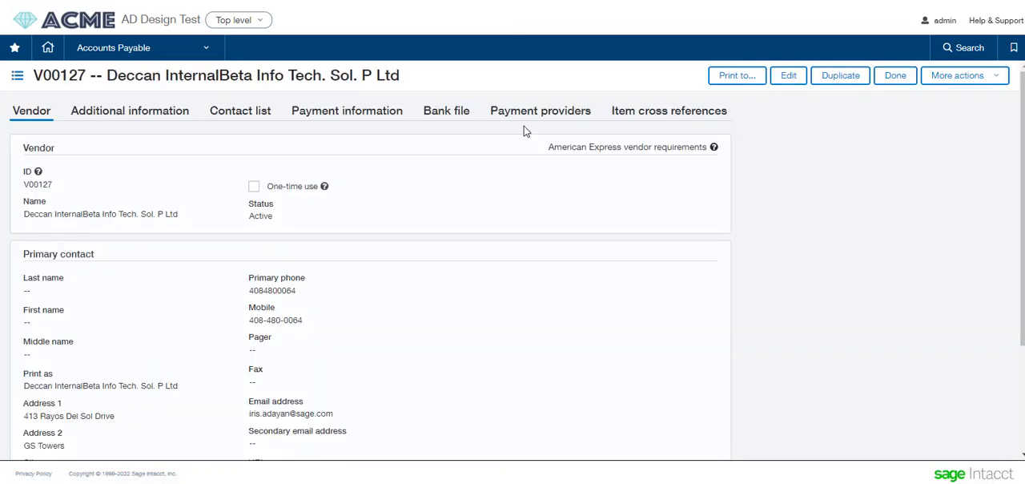
click(531, 109)
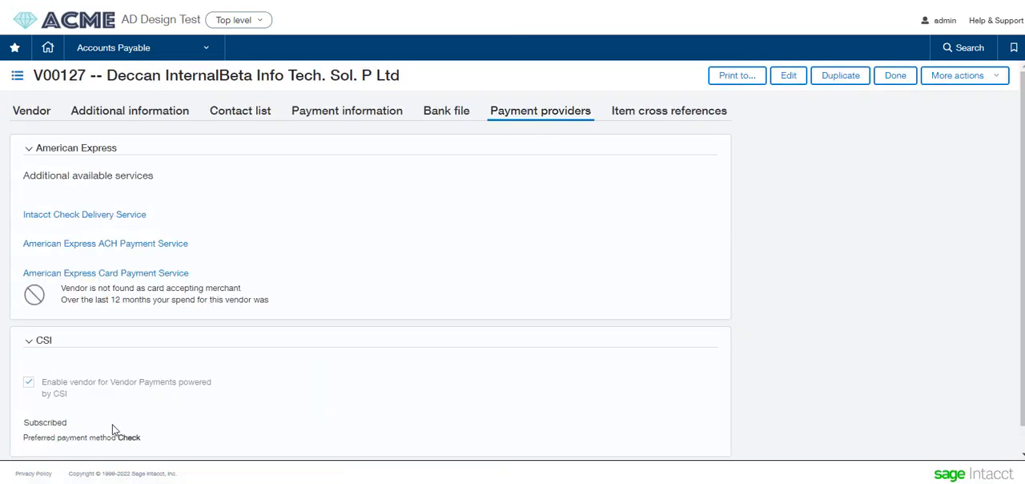
double_click(129, 437)
- Run the CSI Vendor Status custom report in Accounts Payable and review the vendors' preferred payment methods and subscription states
click(152, 48)
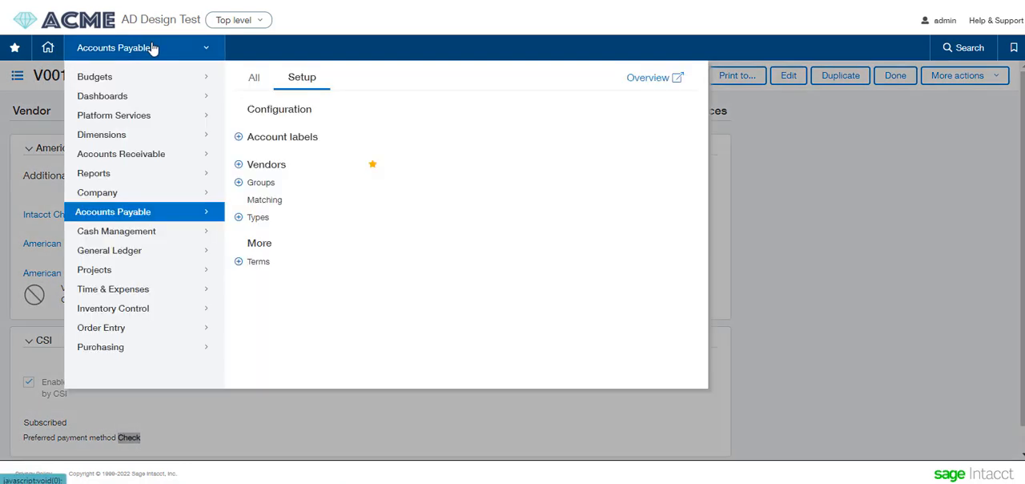
click(257, 78)
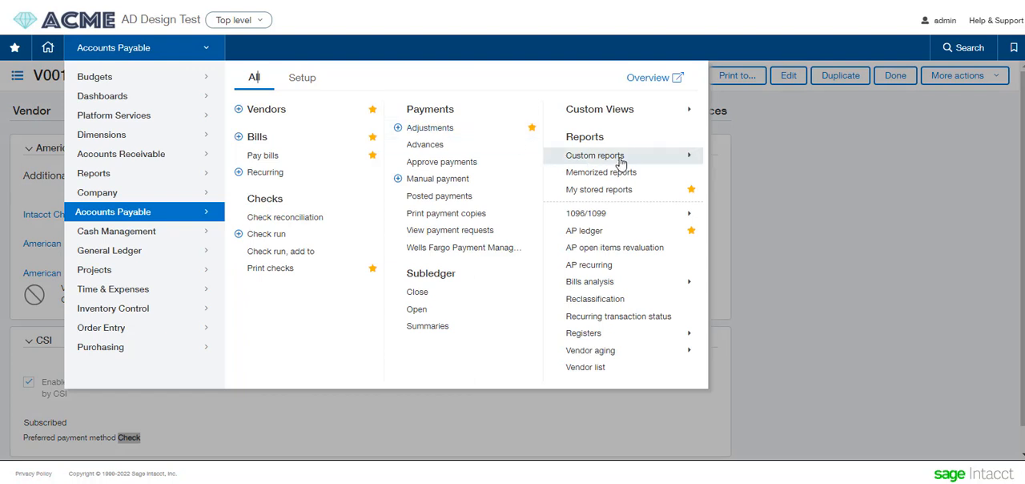
mouse_move(622, 160)
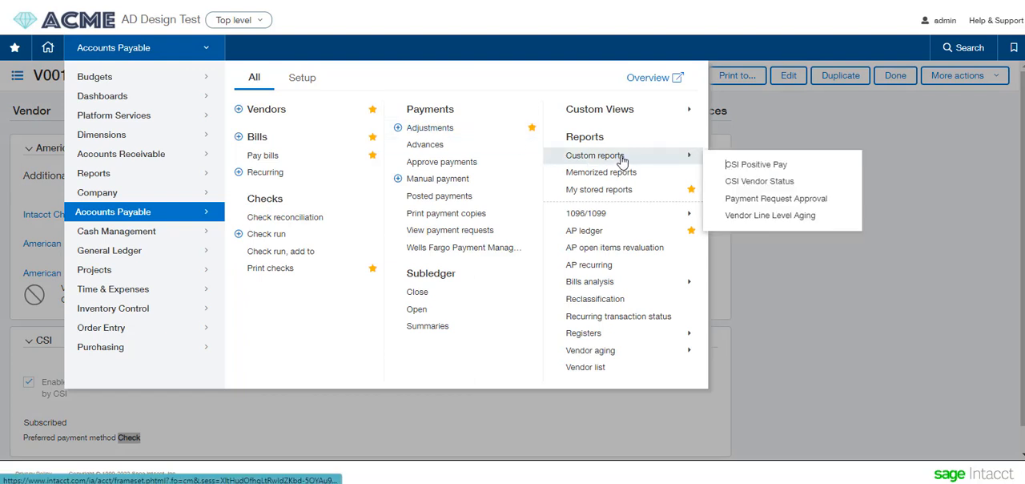
click(769, 181)
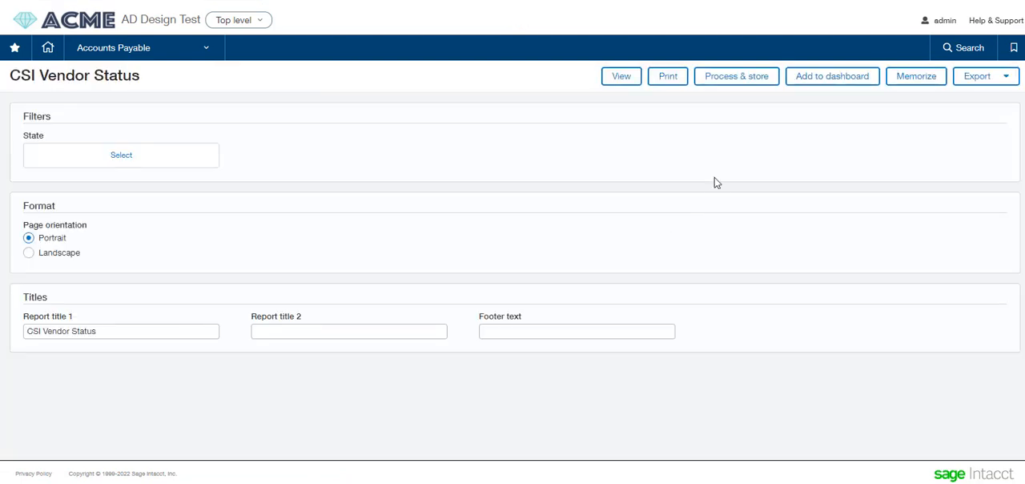
click(619, 78)
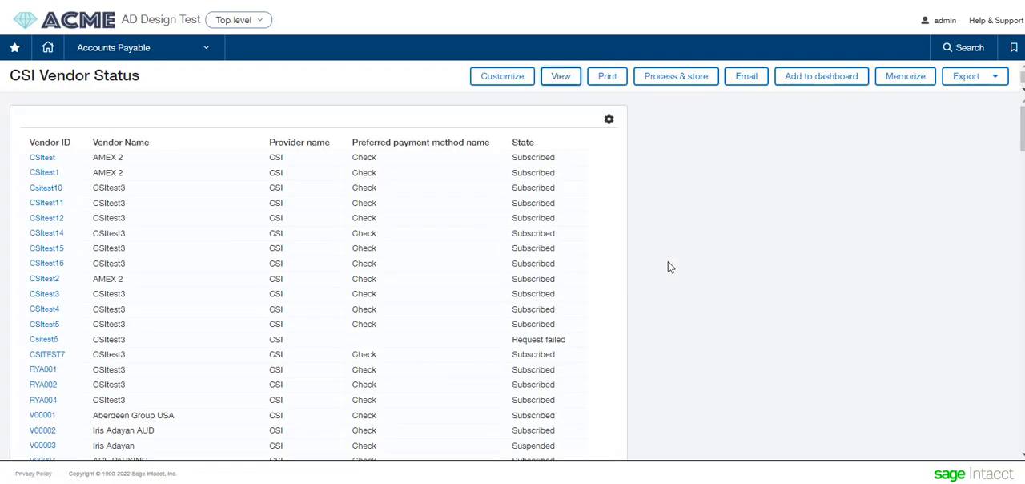
scroll(565, 232, down, 4)
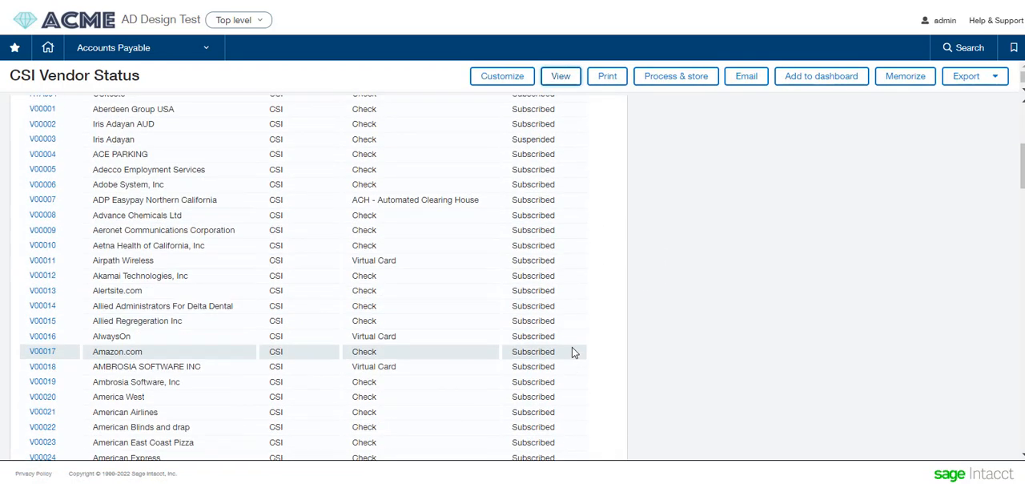
scroll(571, 350, down, 2)
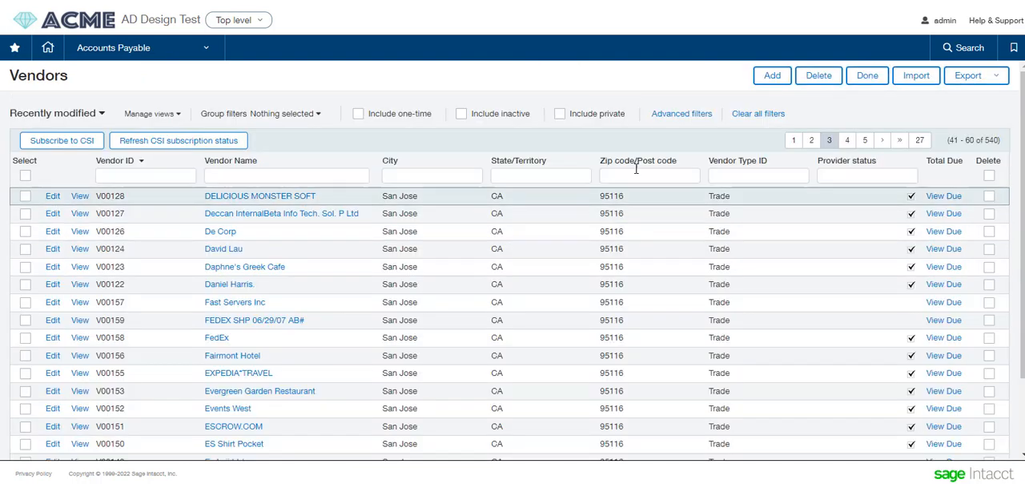
- Open Pay Bills and set the payment provider to CSI, keeping the payment method as Selected by Provider
click(177, 50)
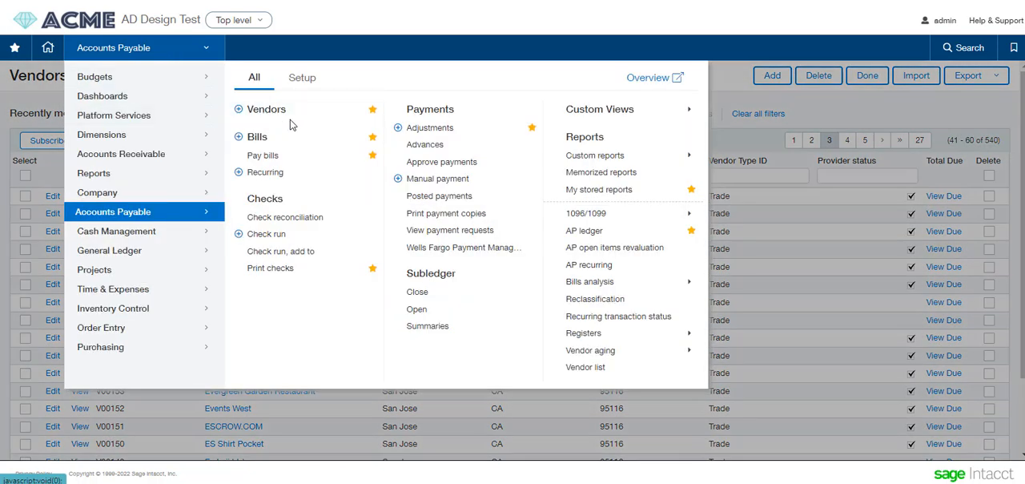
click(266, 157)
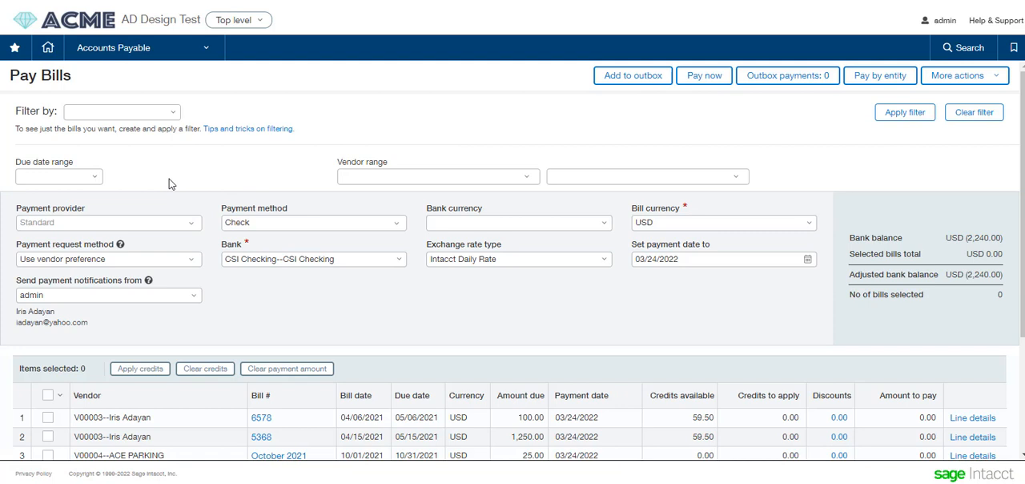
click(168, 226)
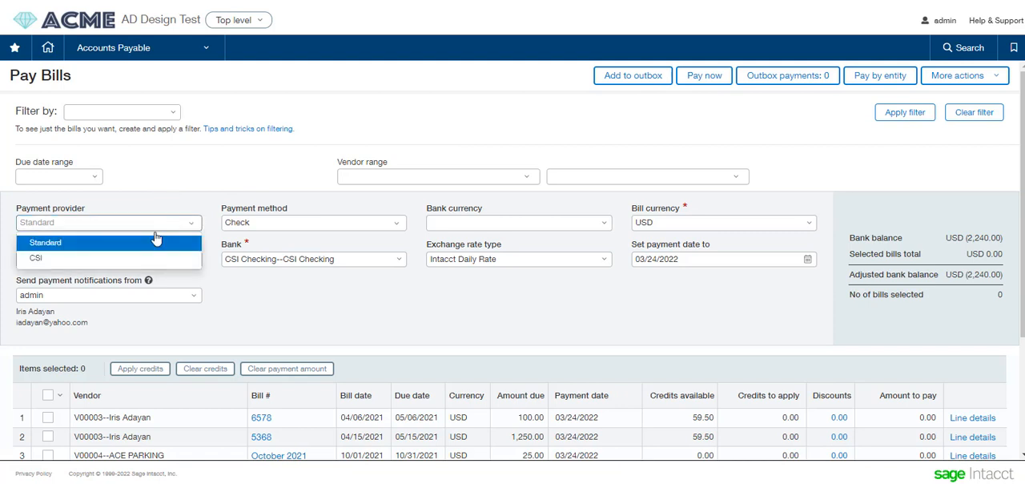
click(134, 258)
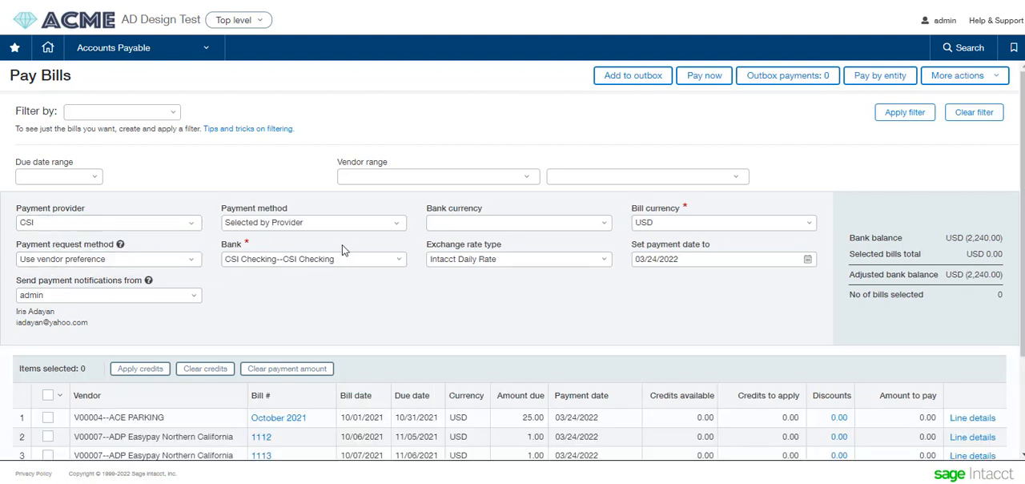
click(394, 225)
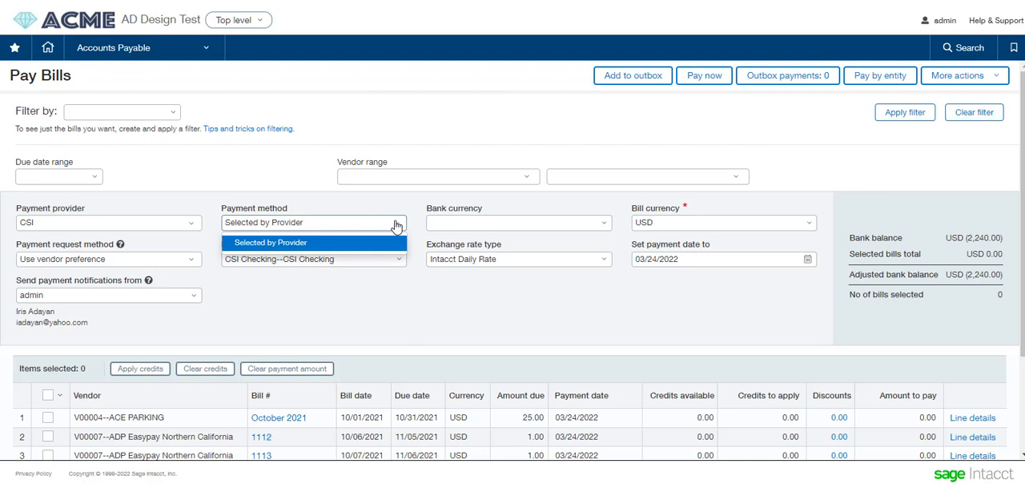
click(270, 158)
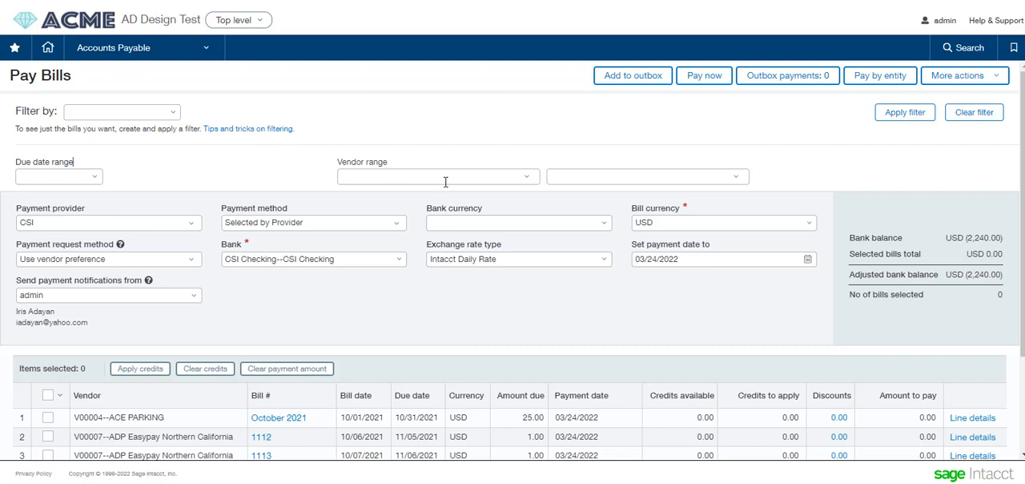
- Set the bank currency to USD and choose CSI Checking as the bank for the payments
click(579, 227)
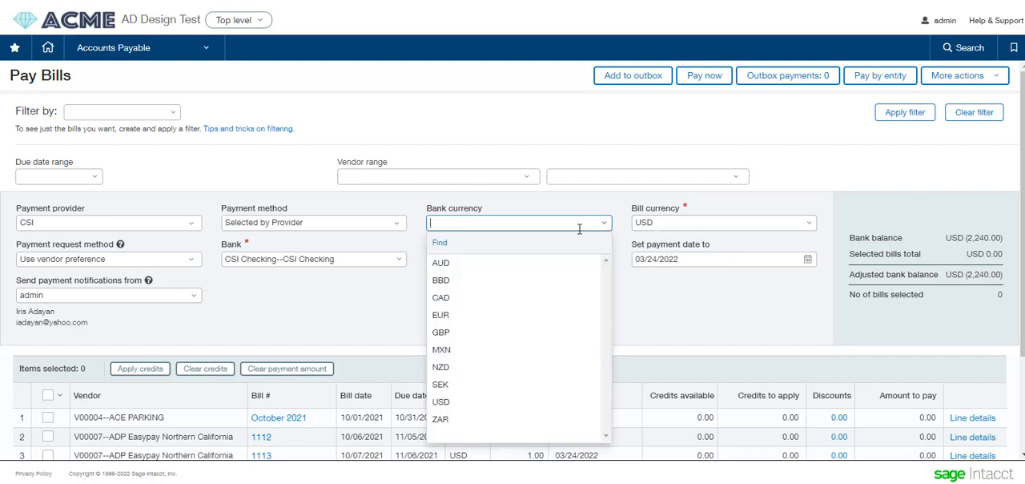
click(449, 402)
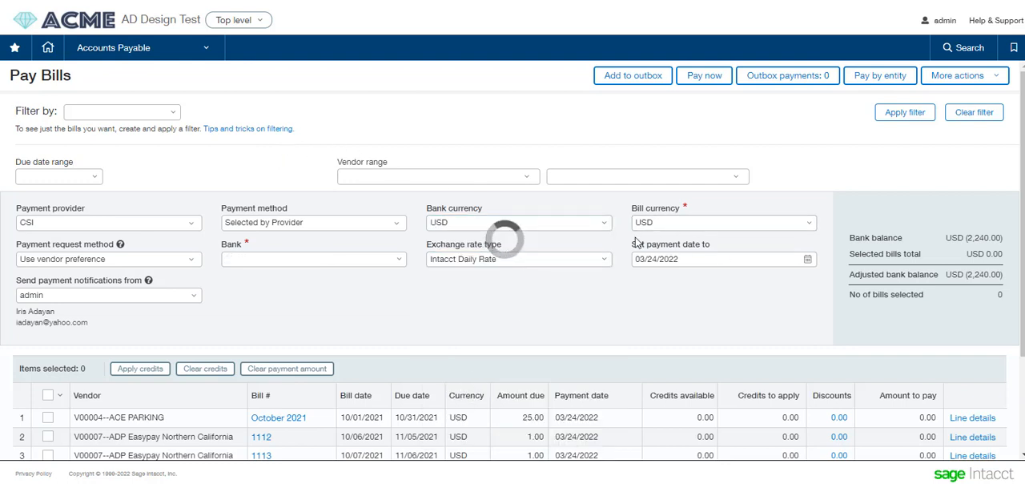
click(393, 260)
click(374, 319)
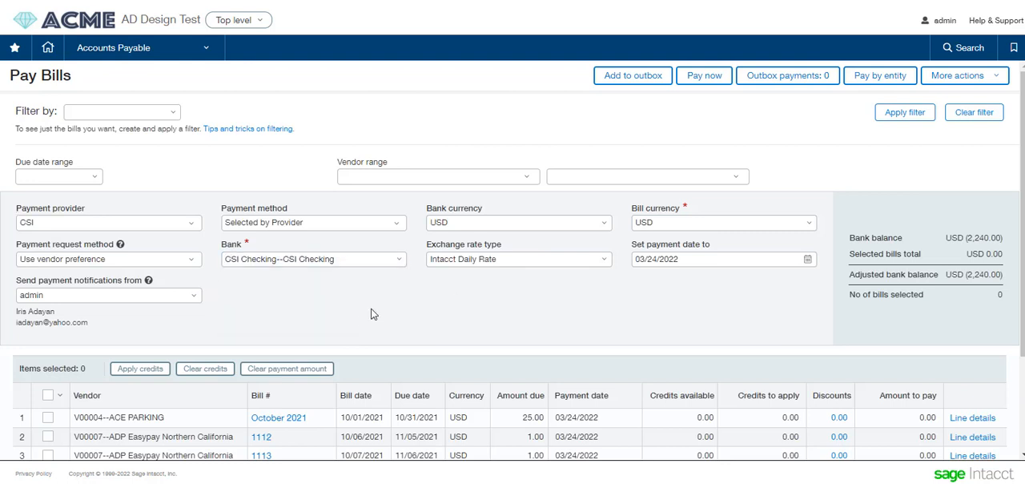
- Select ACE PARKING's October 2021 bill and ADP Easypay Northern California's bill 1112, and pay them now
scroll(350, 314, down, 1)
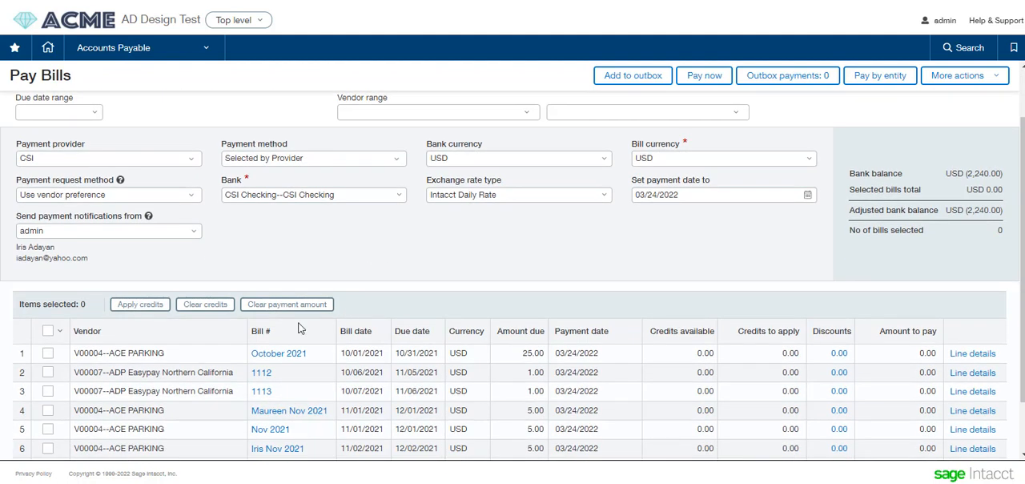
click(47, 352)
click(48, 373)
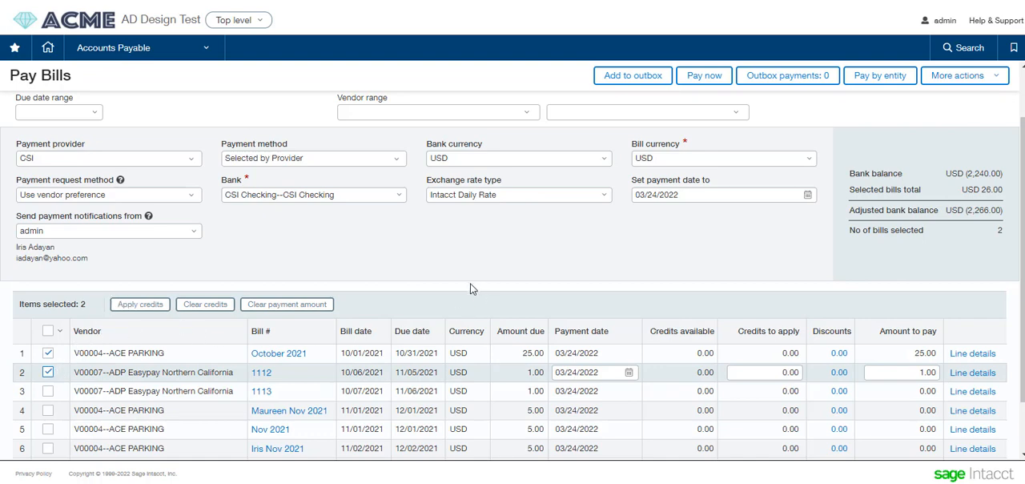
scroll(470, 288, up, 2)
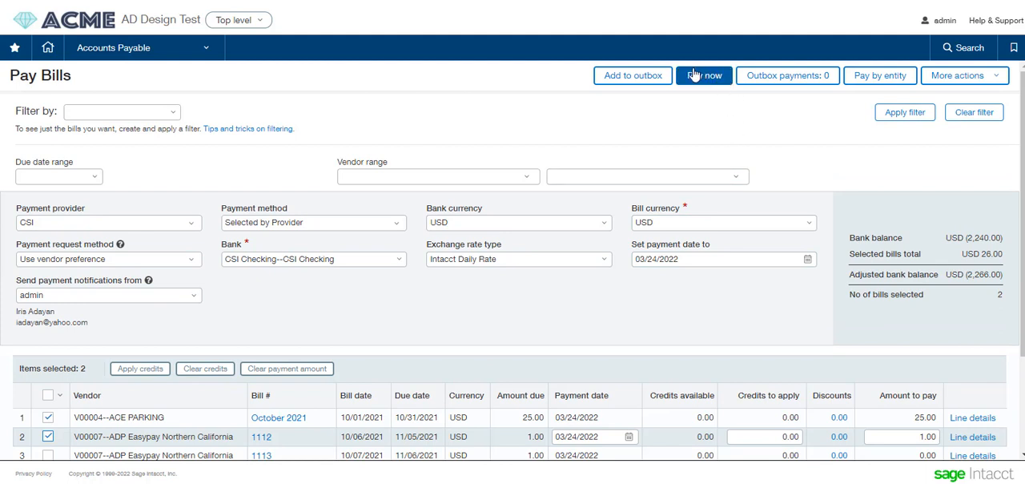
click(693, 75)
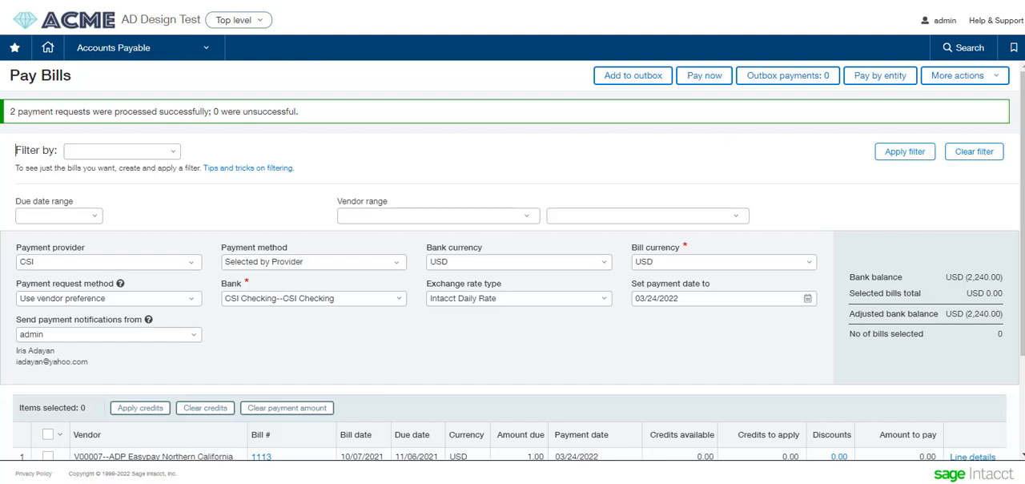
scroll(512, 278, down, 1)
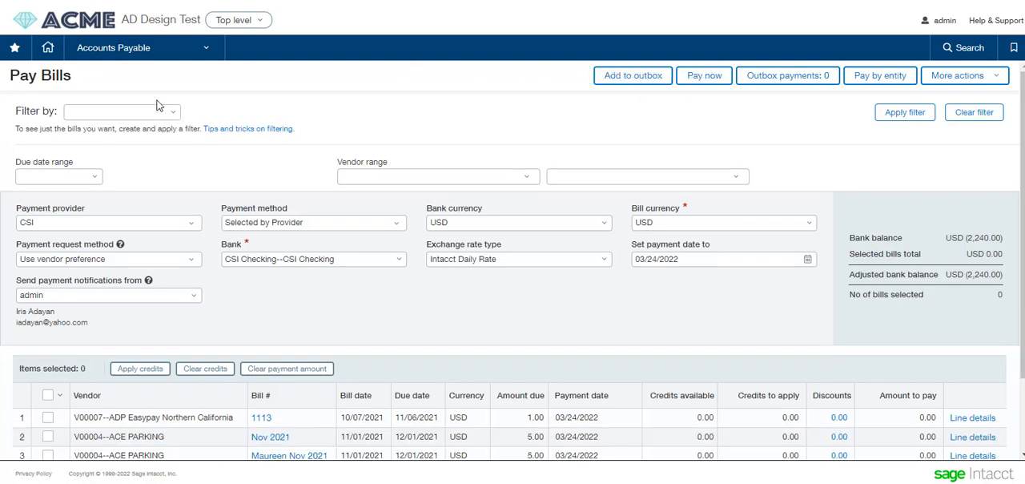
- Open the payment approvals, leaving Pay Bills, and approve the Aberdeen Group USA payment and the 25.00 ACE PARKING payment dated 03/24/2022
click(160, 52)
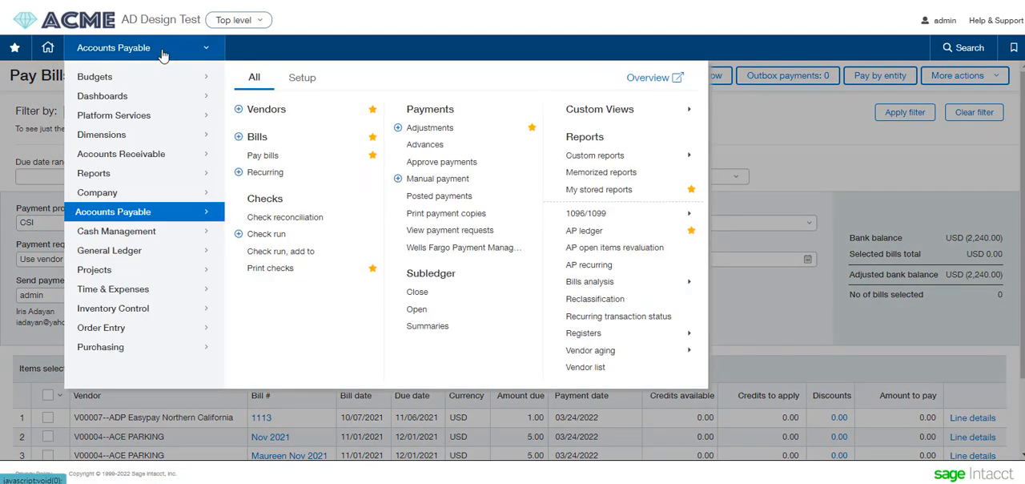
click(458, 166)
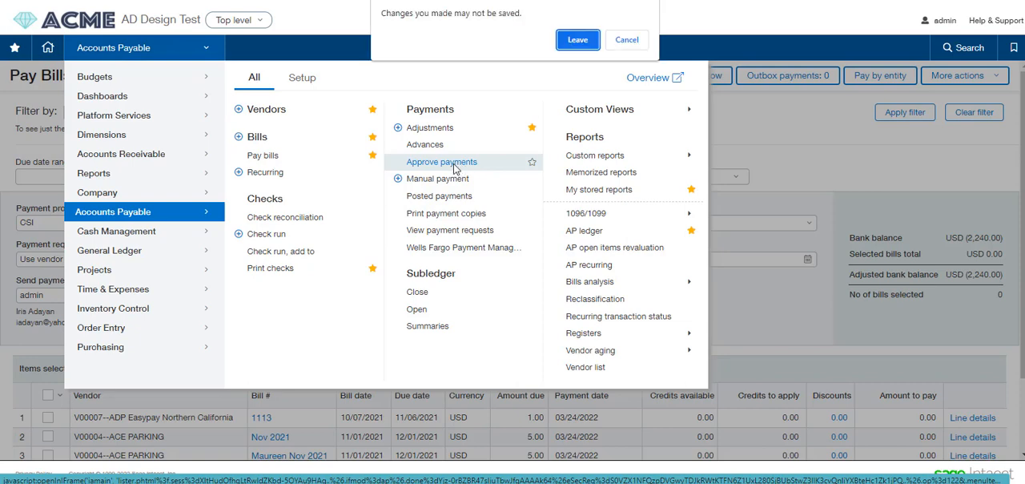
click(580, 40)
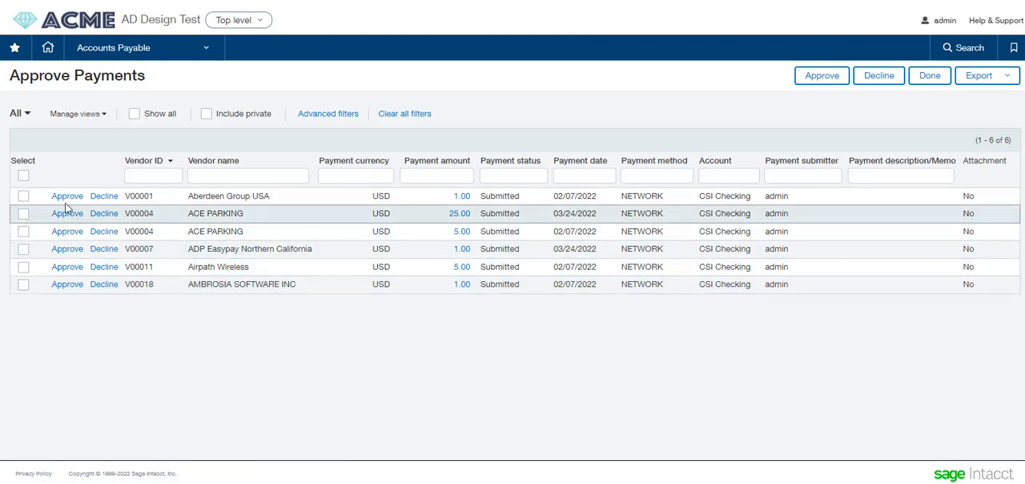
click(23, 195)
click(23, 214)
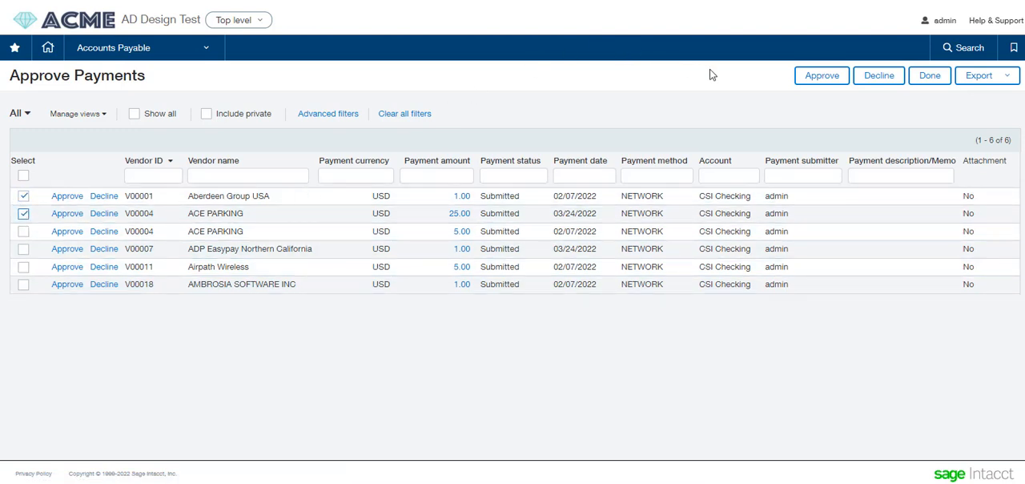
click(821, 75)
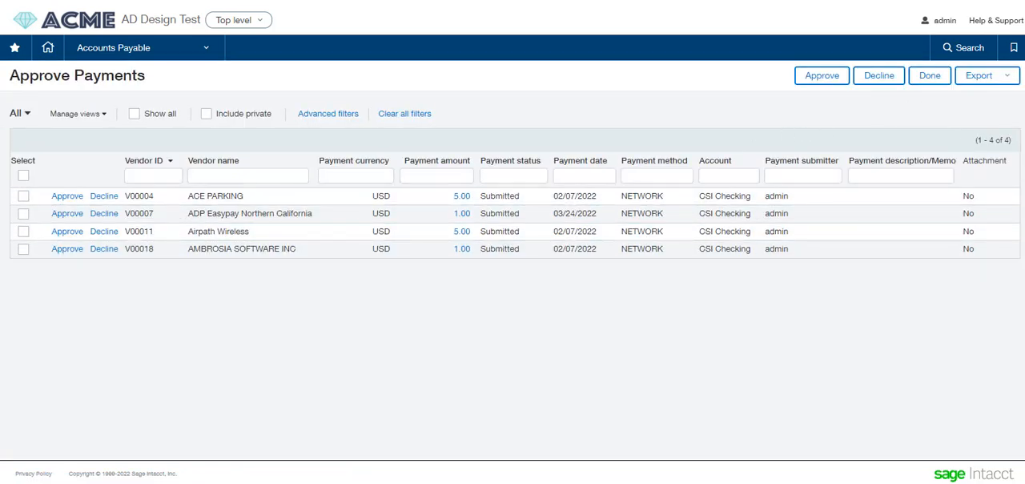
- Open the payment requests list and check the provider payment states of the ADP Easypay Northern California and ACE PARKING payments dated 03/24/2022
click(192, 48)
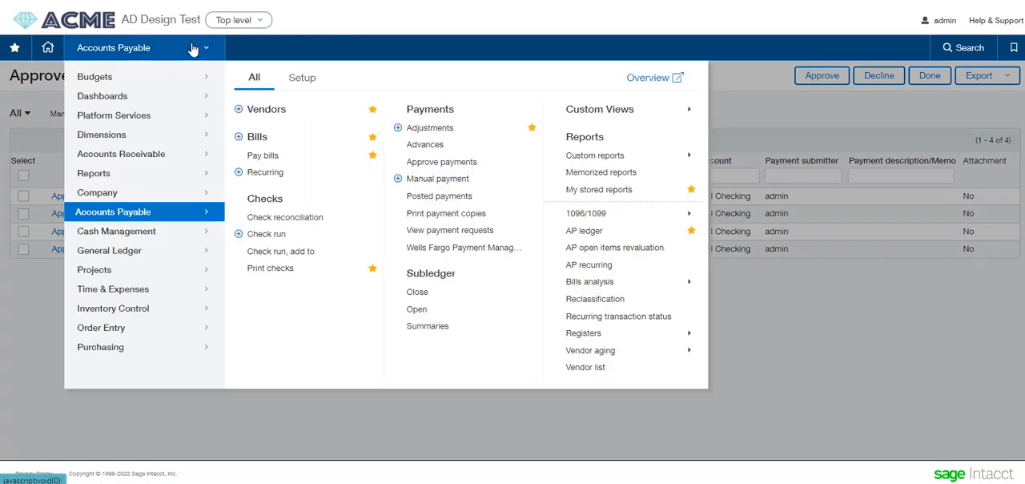
click(442, 232)
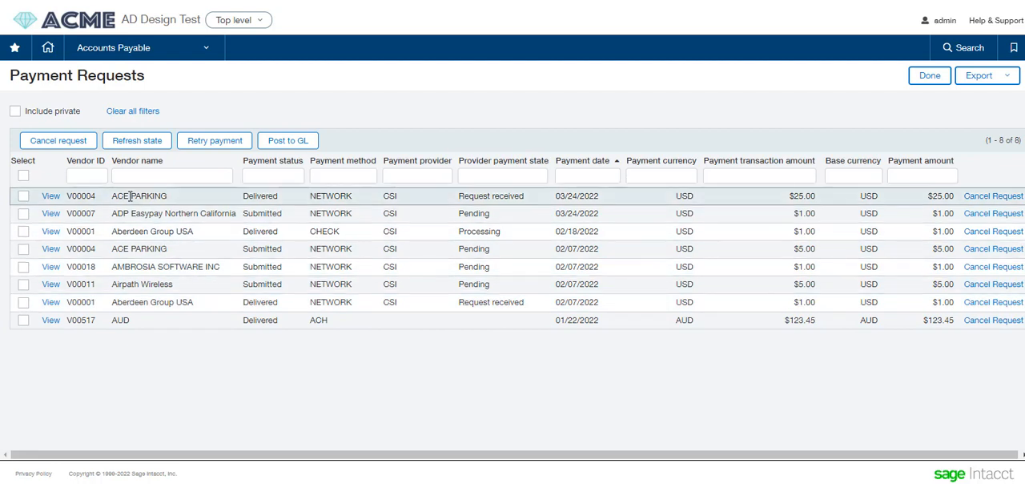
double_click(471, 213)
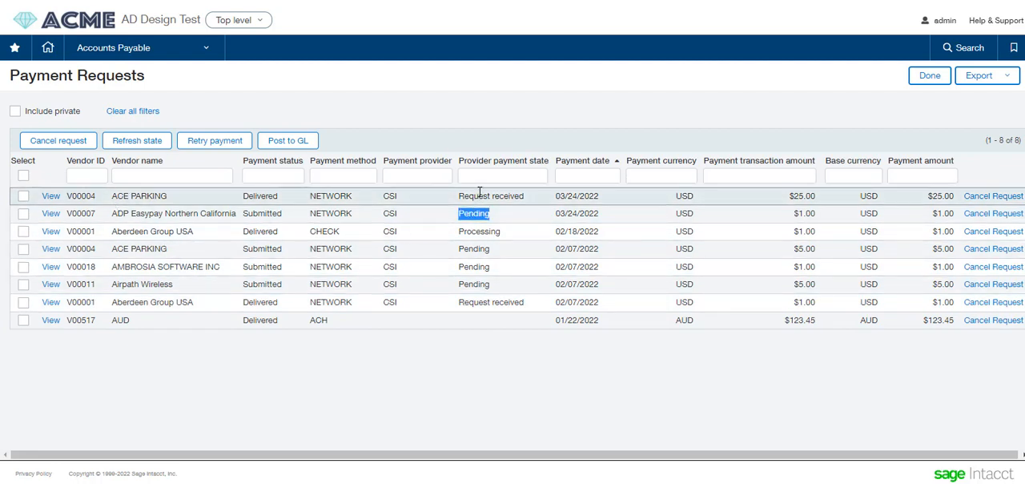
double_click(475, 196)
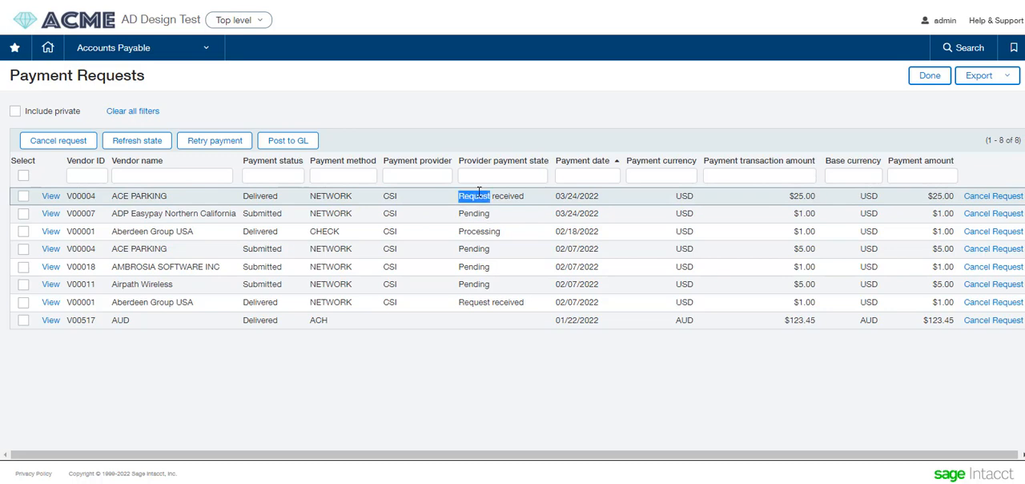
click(402, 176)
key(Return)
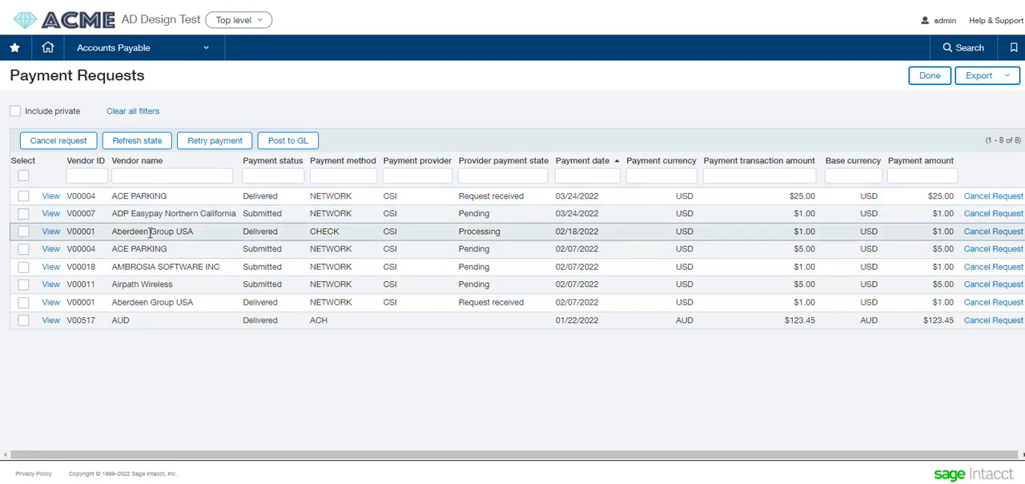
- View the electronic payment history of Aberdeen Group USA's check payment request dated 02/18/2022, and return to the list
click(50, 232)
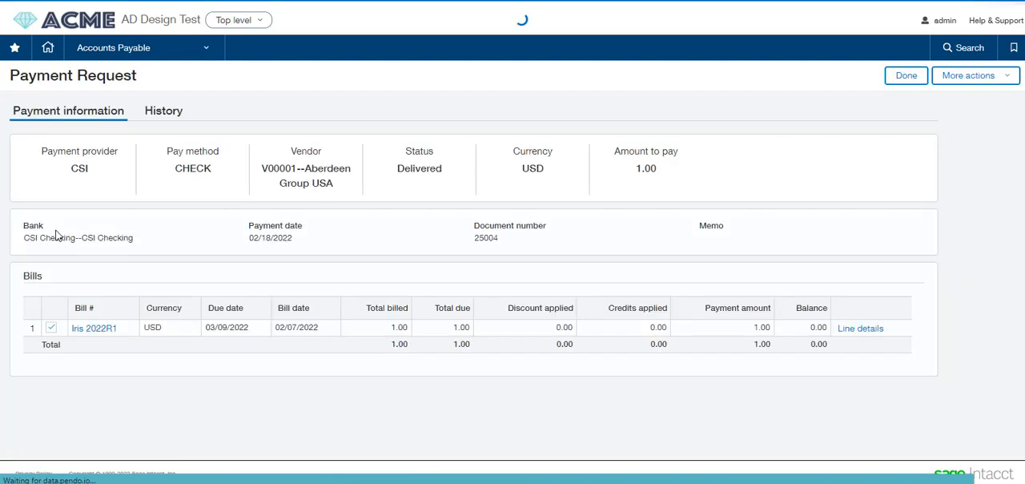
click(161, 116)
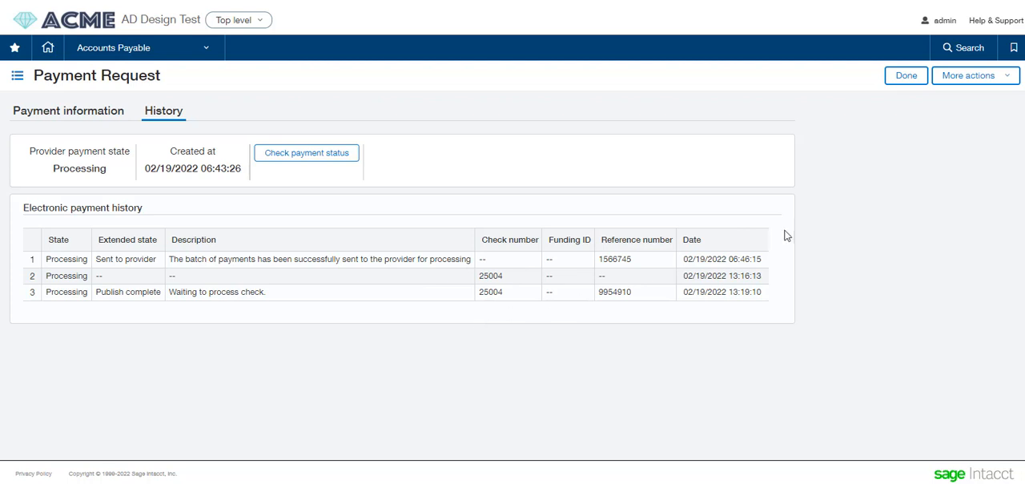
click(906, 78)
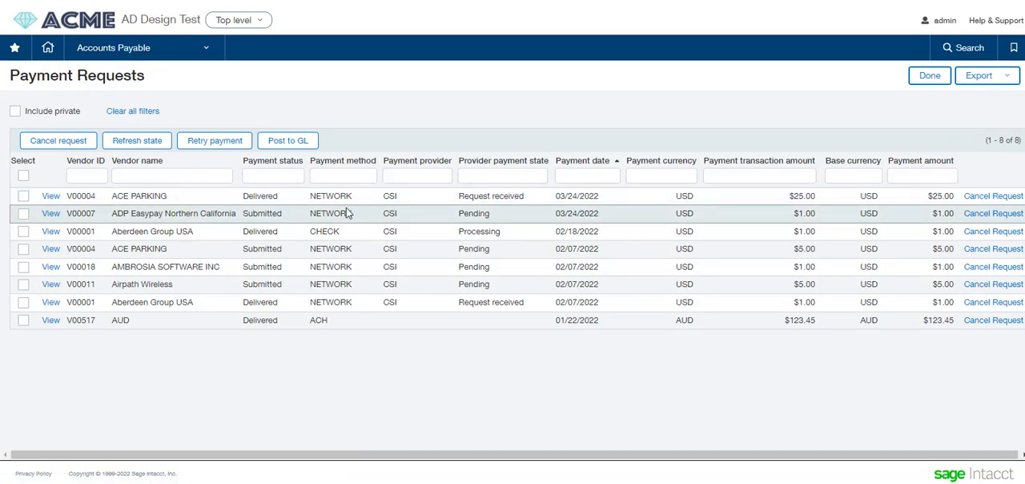
- Open the posted payments, view the electronic payment history of Aberdeen Group USA's check payment dated 03/10/2022, and return to the list
click(153, 48)
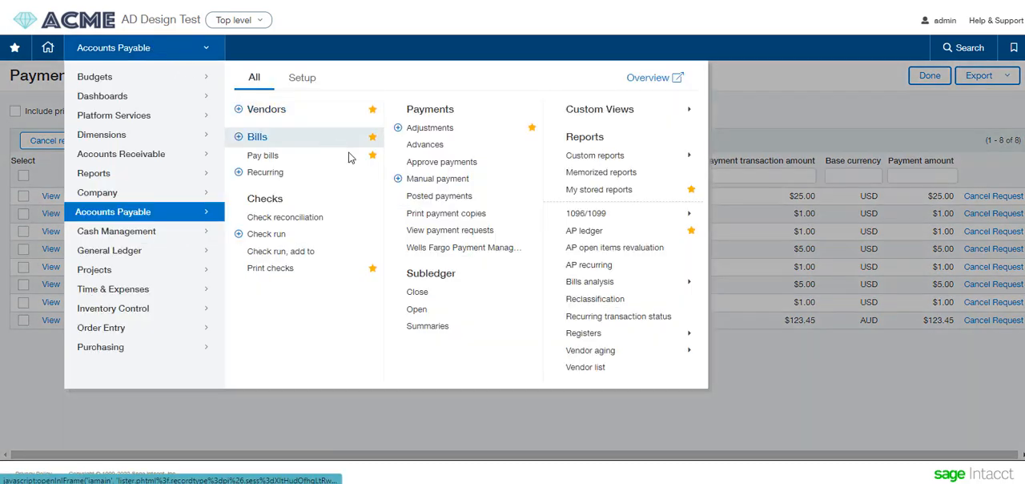
click(442, 199)
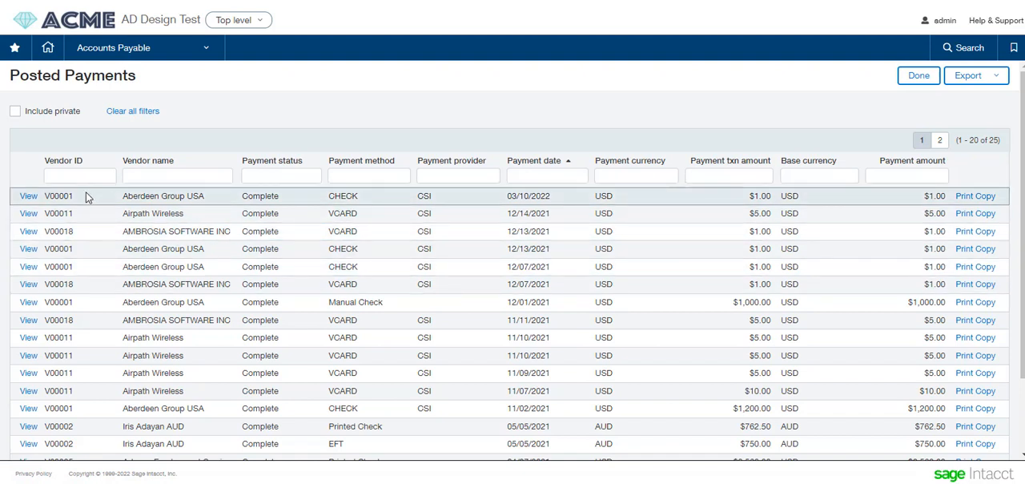
click(28, 196)
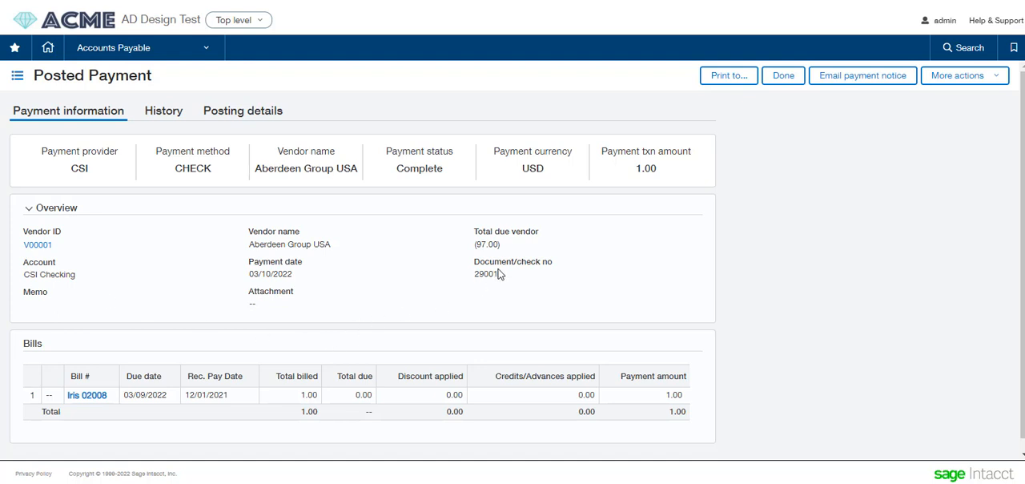
click(168, 120)
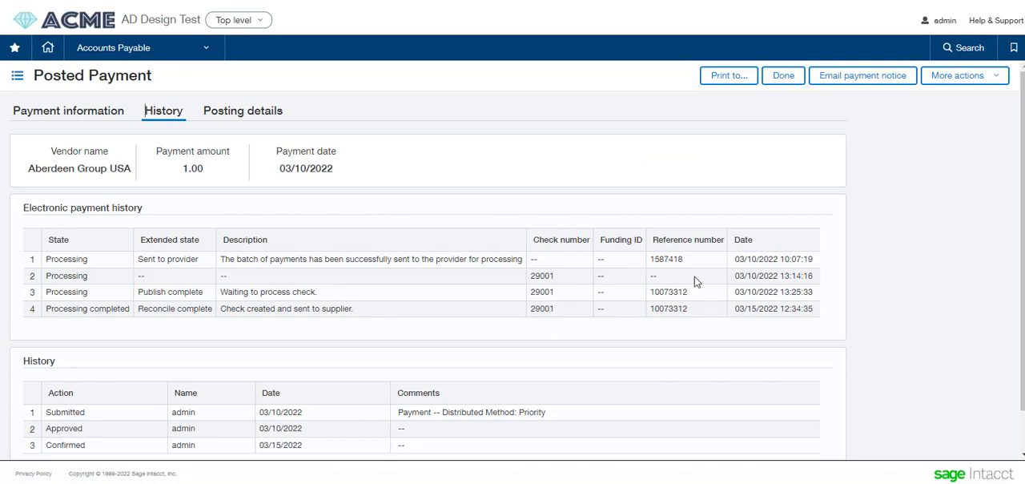
click(782, 76)
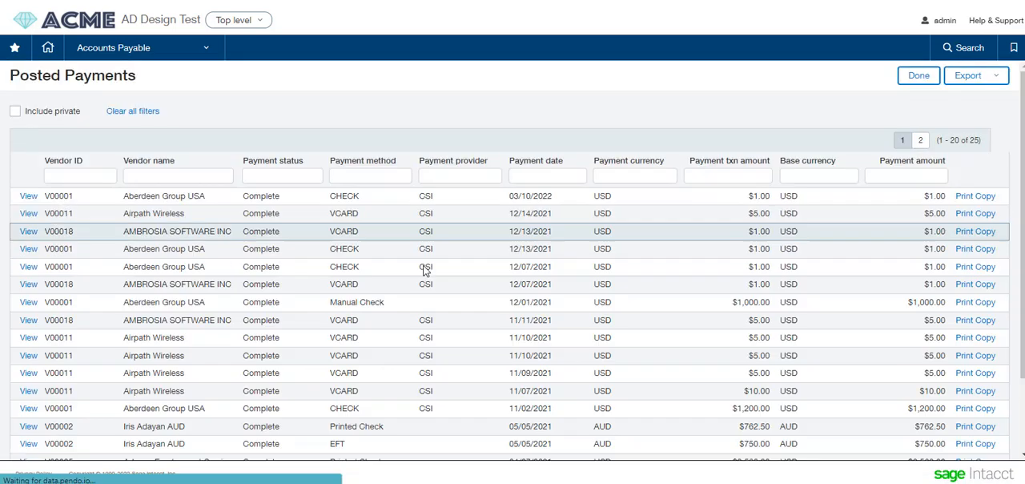
- Review the history of Airpath Wireless's VCARD payment dated 12/14/2021, including the latest electronic payment entry's description, and return to the list
click(28, 213)
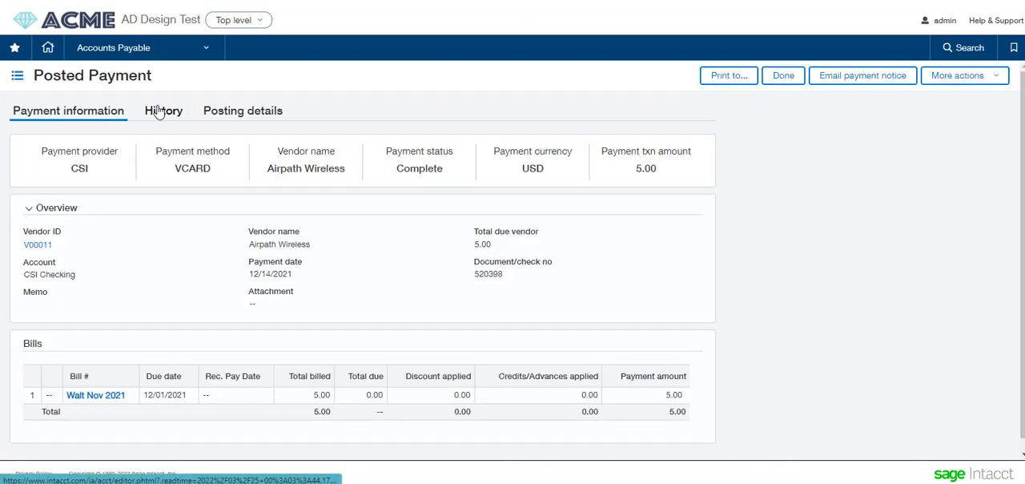
click(162, 111)
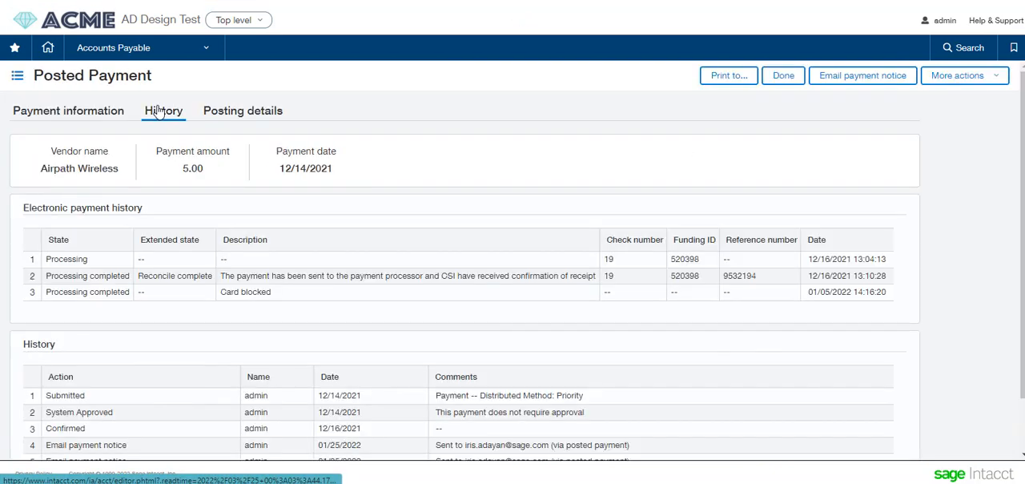
triple_click(228, 293)
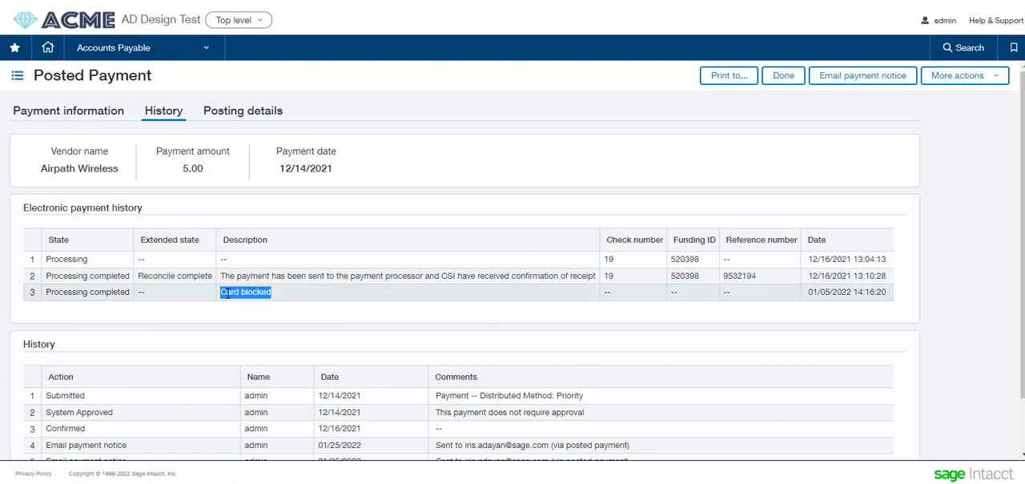
double_click(228, 293)
double_click(258, 291)
click(788, 76)
- Open the CSI Positive Pay custom report for Accounts Payable and run it for viewing with the Current Month reporting period
click(171, 53)
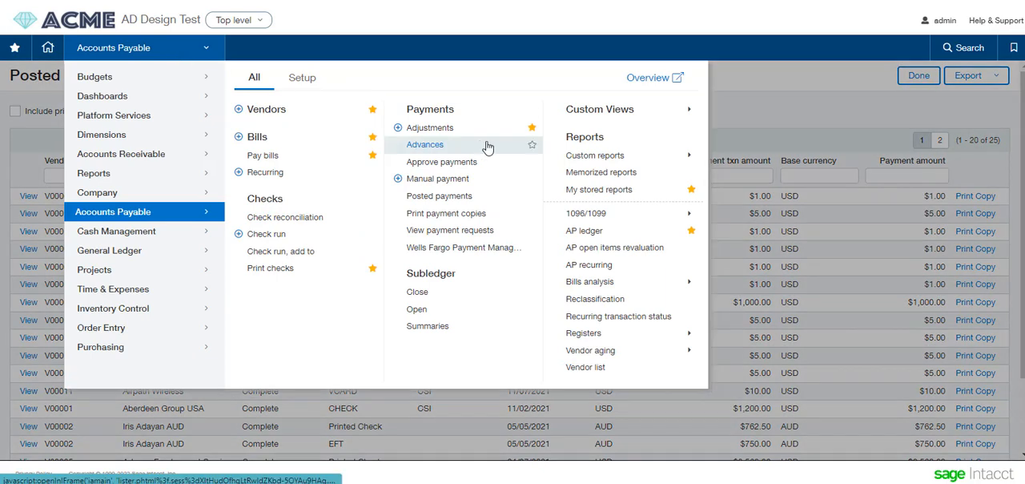
mouse_move(627, 161)
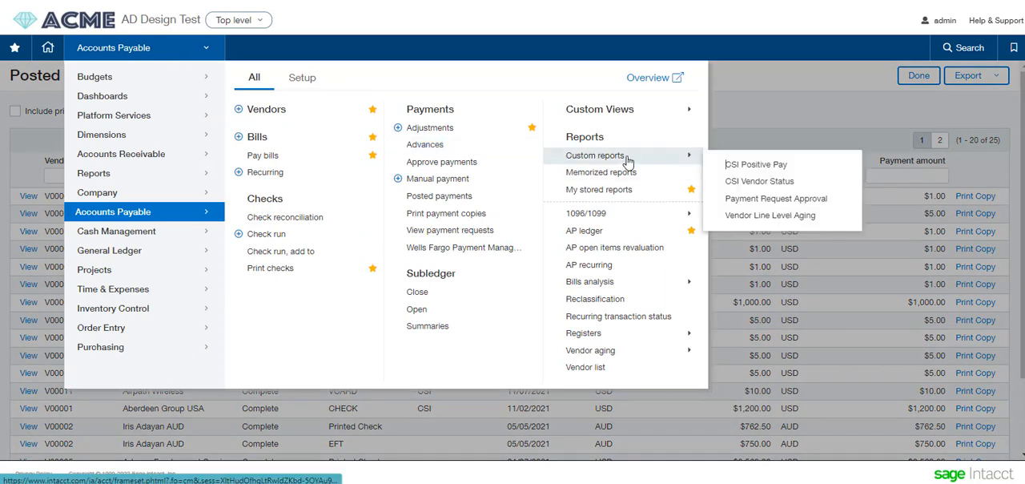
click(747, 170)
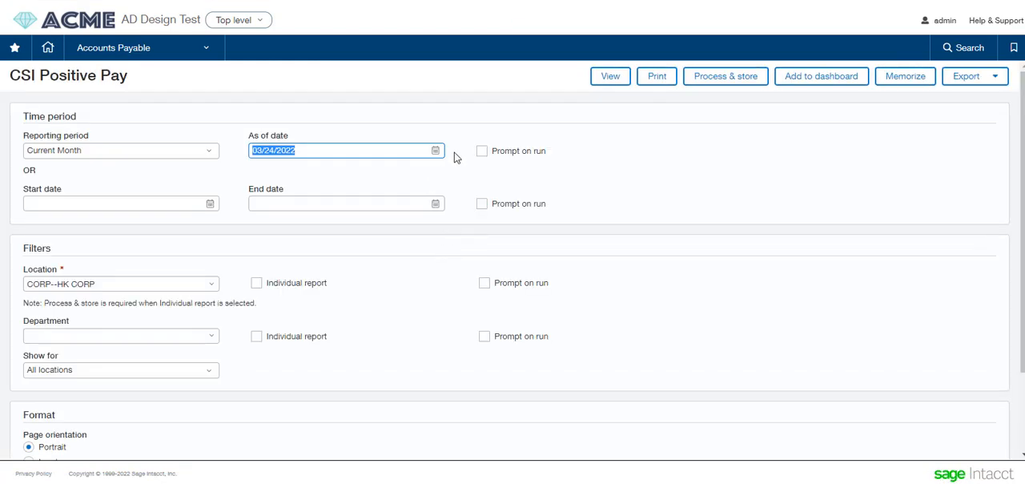
click(612, 77)
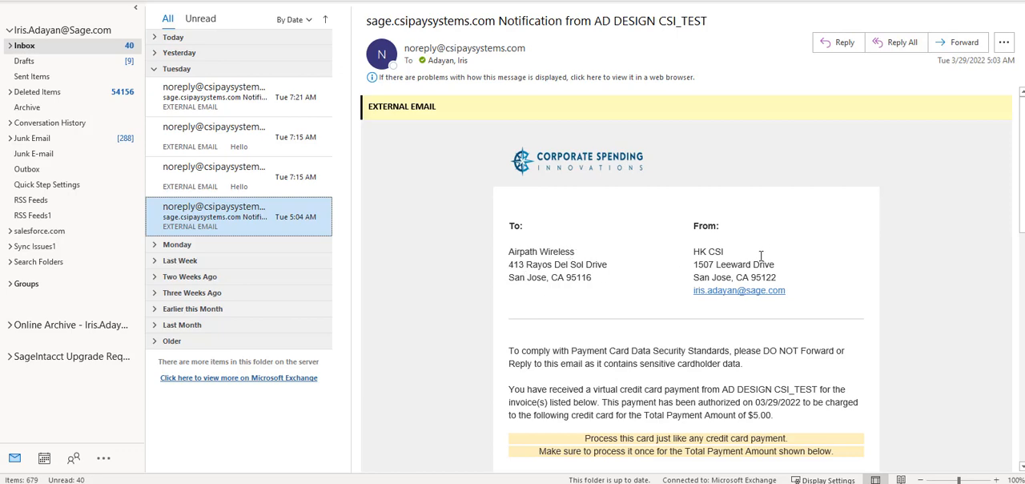
- In Outlook, read through the CSI virtual card notification for Airpath Wireless, examining the card details, payment information and invoice section
scroll(760, 255, down, 3)
scroll(759, 256, down, 1)
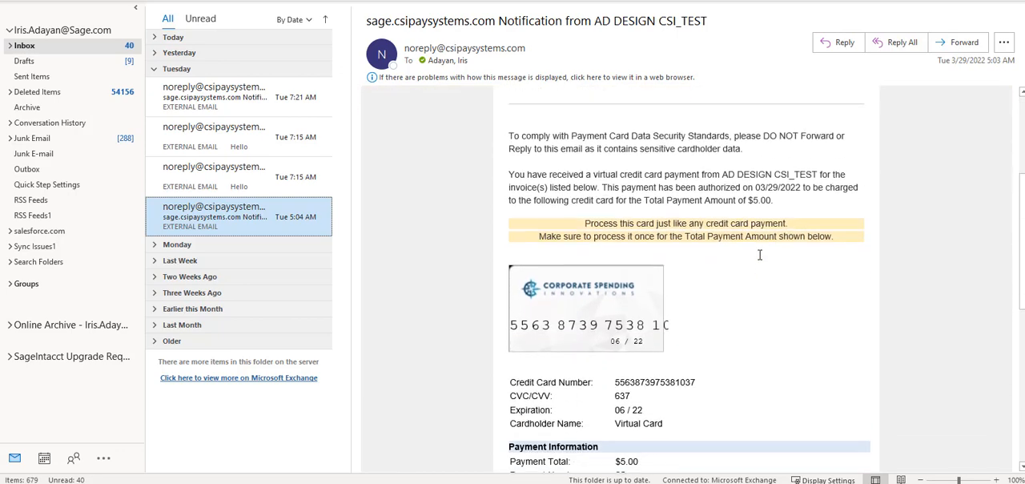
scroll(759, 255, down, 1)
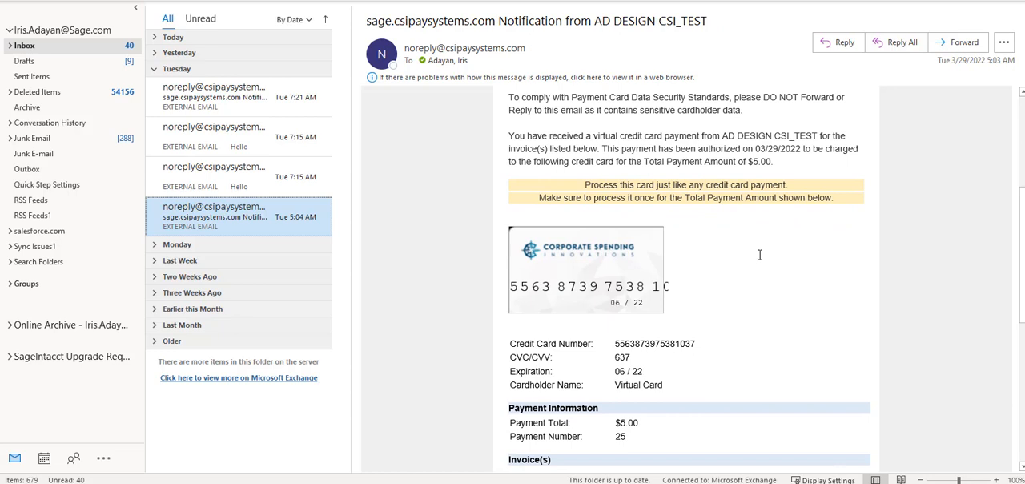
scroll(760, 255, down, 1)
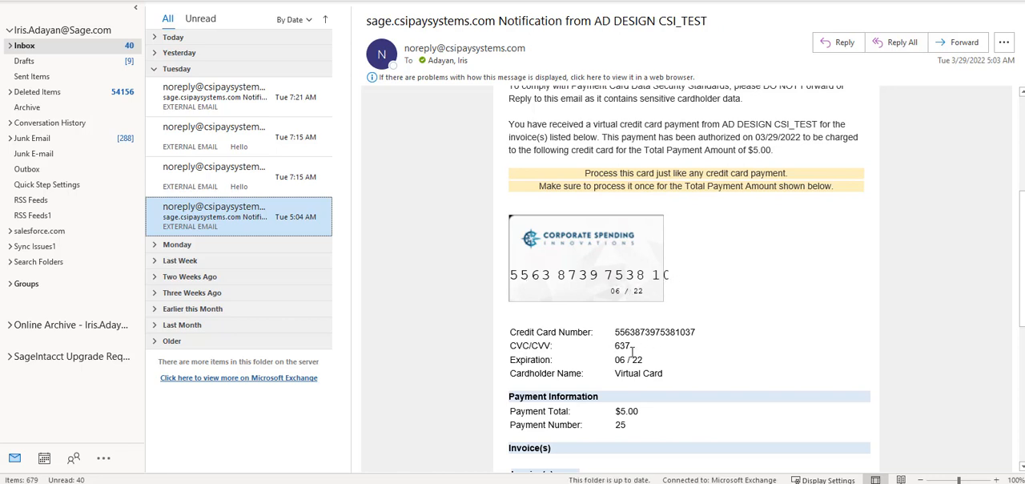
scroll(631, 352, down, 1)
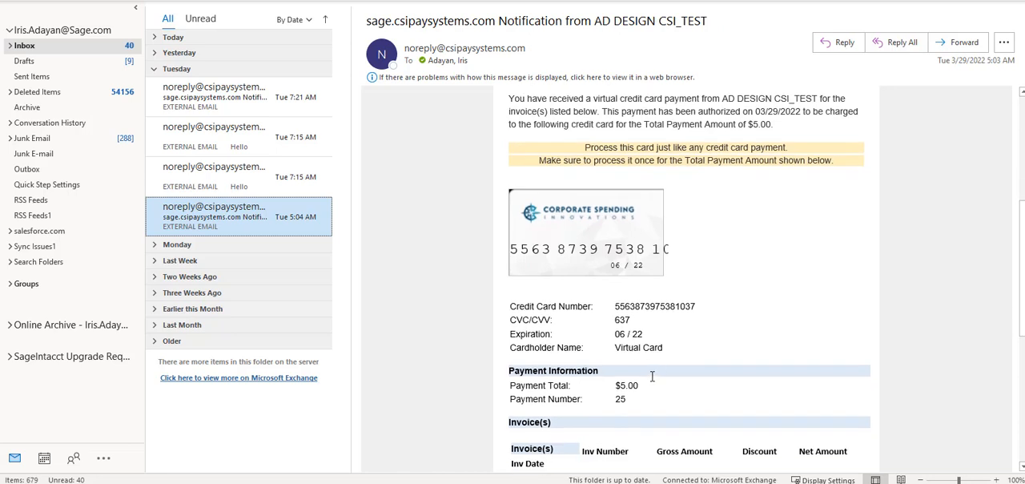
scroll(661, 388, down, 1)
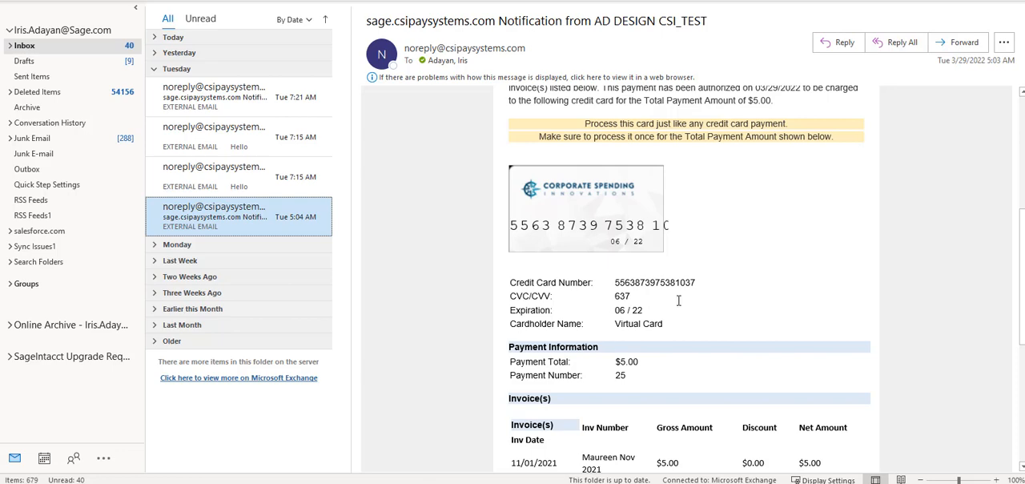
scroll(678, 300, up, 3)
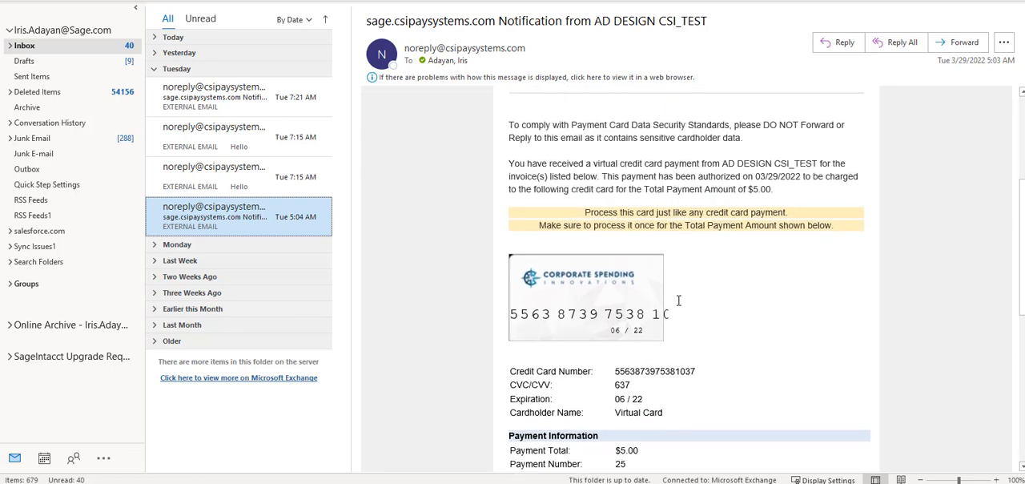
scroll(678, 300, up, 2)
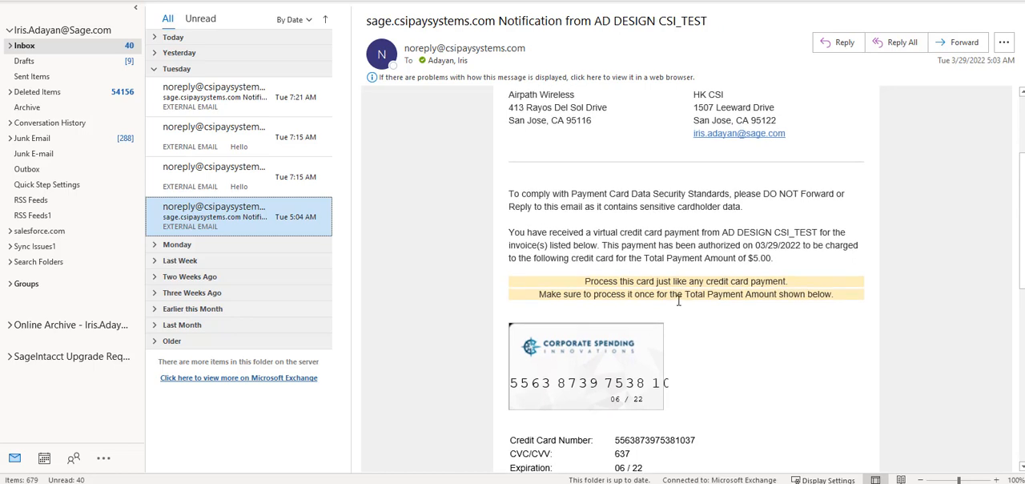
scroll(678, 300, down, 1)
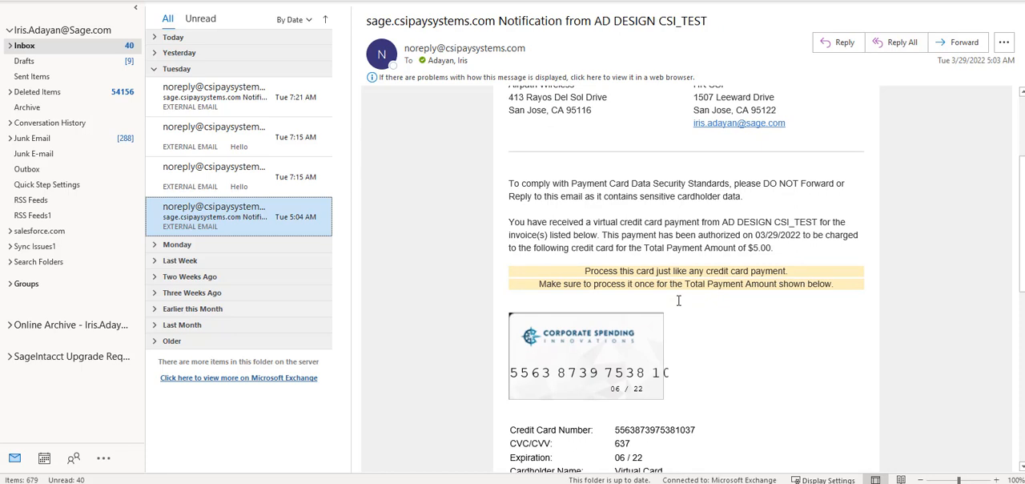
scroll(678, 300, down, 3)
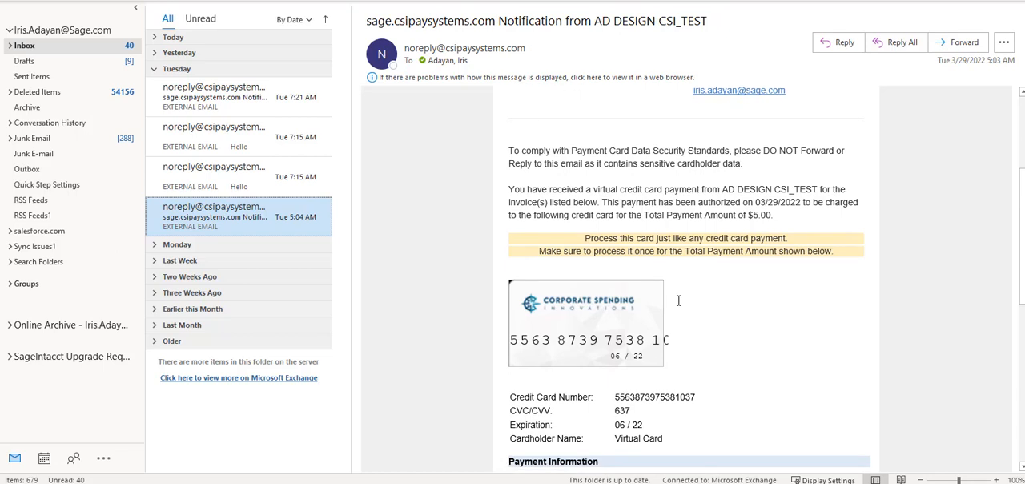
scroll(678, 300, down, 5)
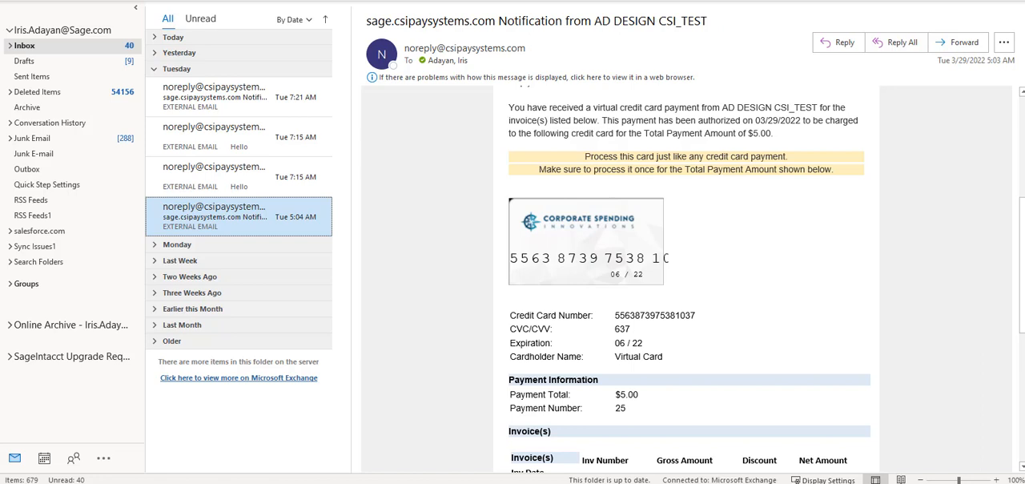
scroll(686, 278, up, 5)
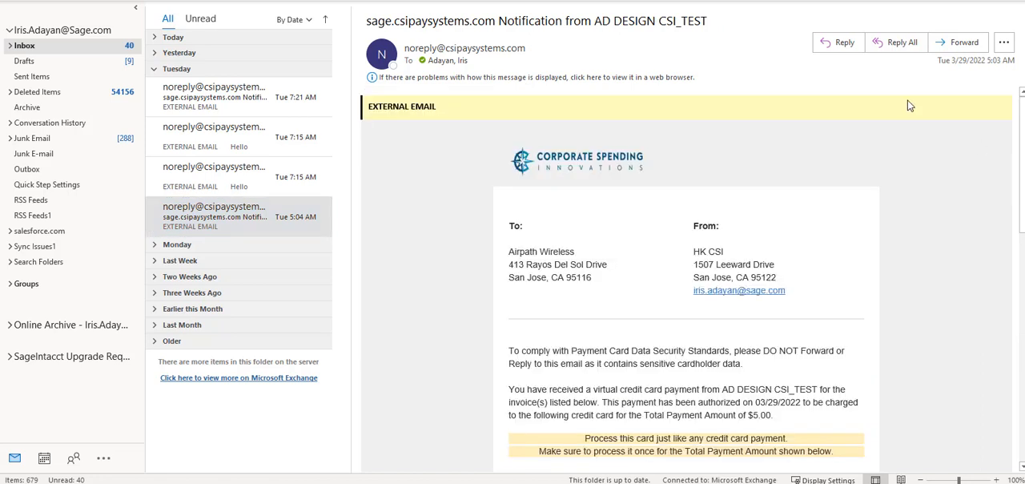
- Open the CSI supplier email and, in CSItest3's enrollment form, enter the primary contact's name and the contact title Owner
click(221, 182)
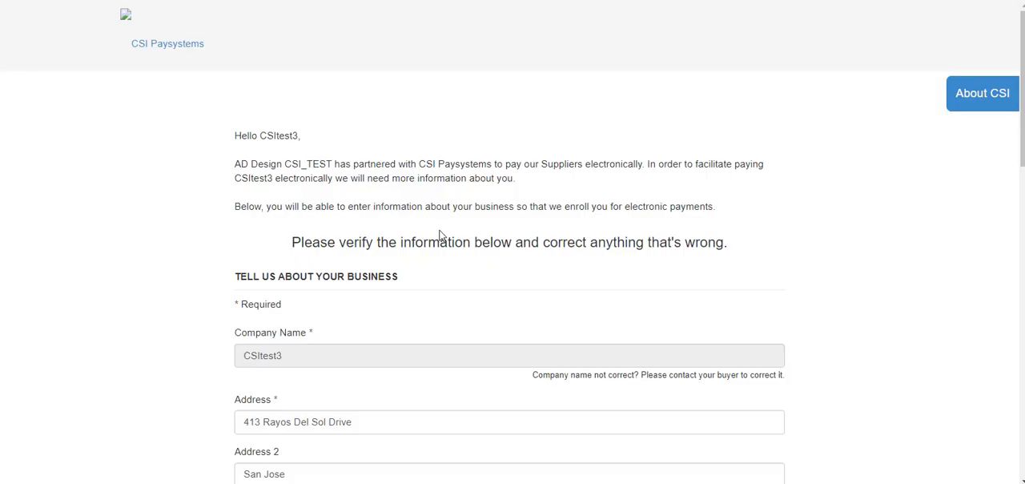
scroll(540, 240, down, 1)
scroll(540, 240, down, 2)
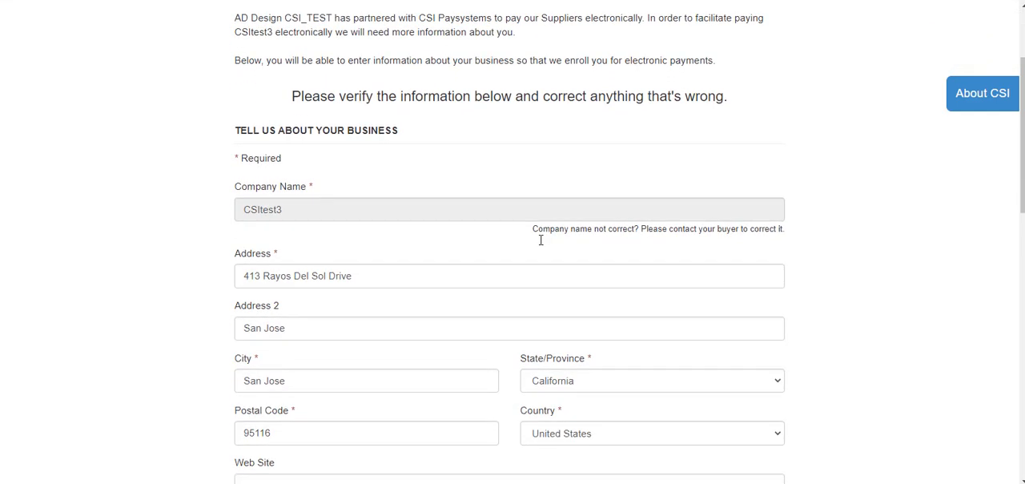
scroll(424, 216, down, 2)
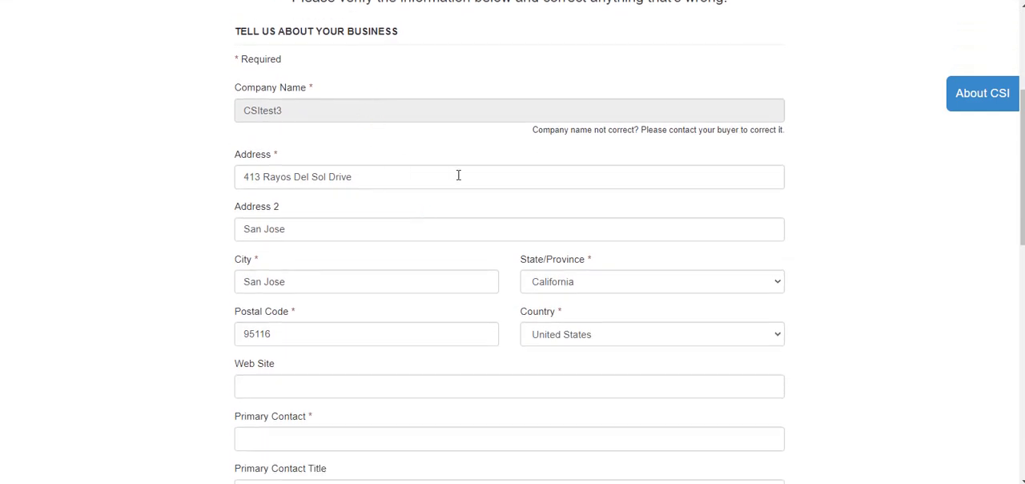
scroll(457, 174, down, 2)
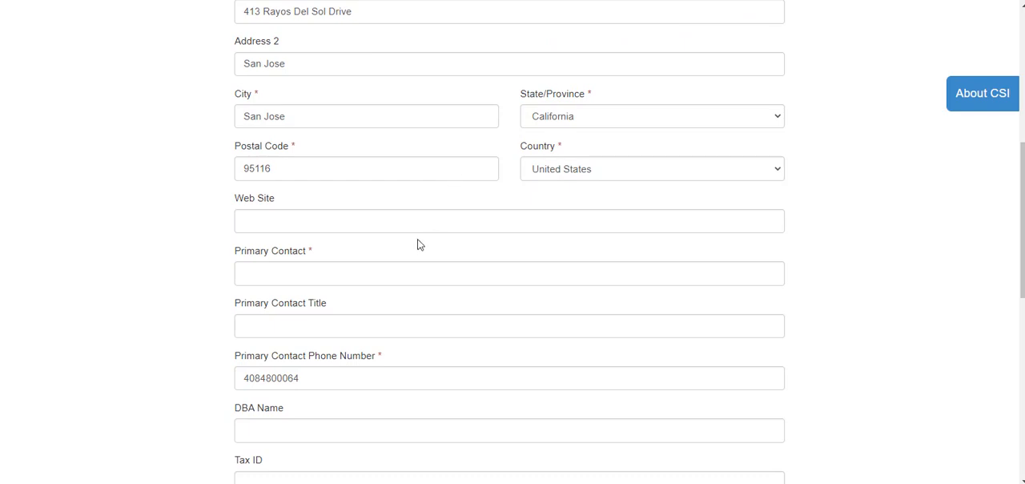
click(358, 280)
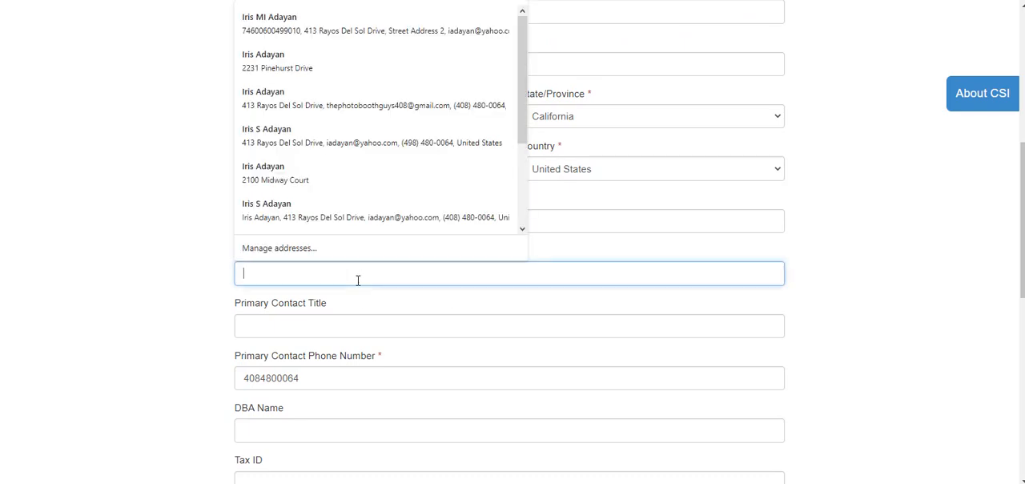
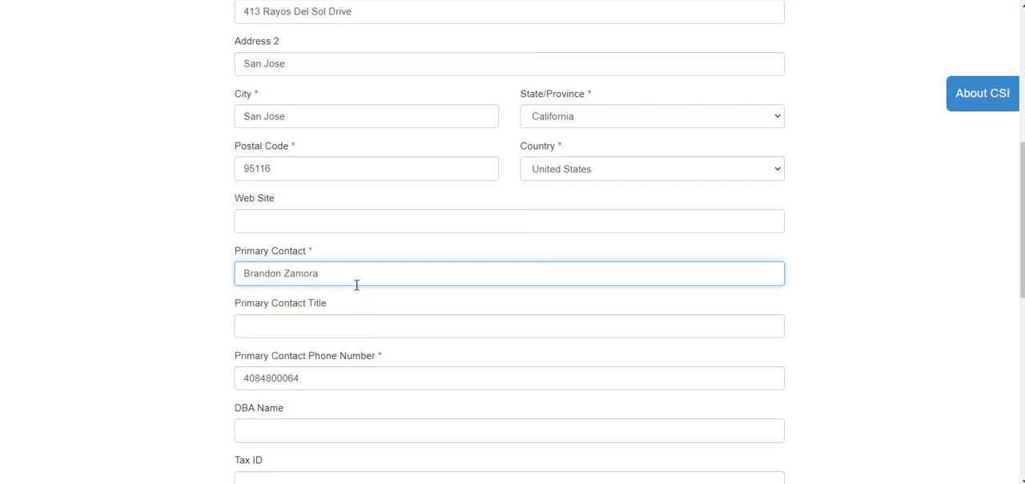
click(333, 326)
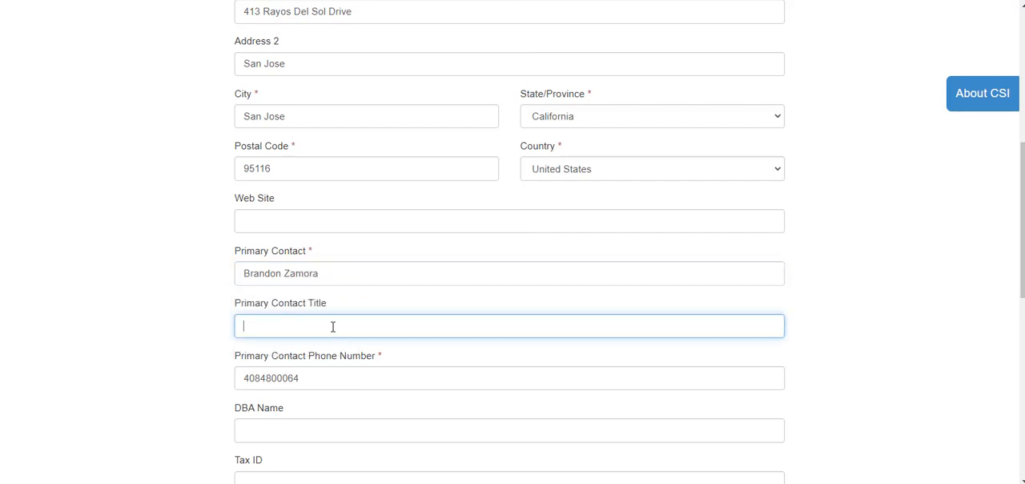
text(Owner)
- Set the Business Category to Consulting in CSItest3's enrollment form
scroll(333, 326, down, 2)
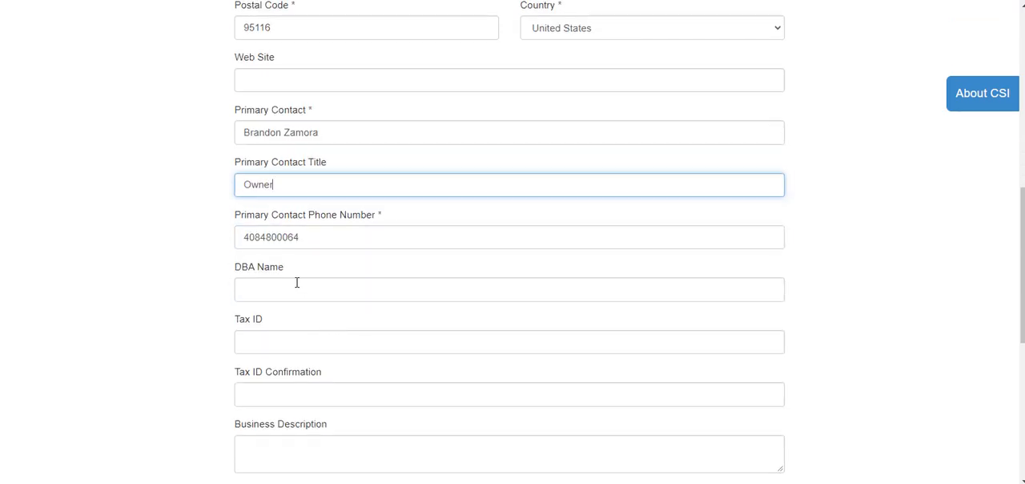
scroll(300, 344, down, 2)
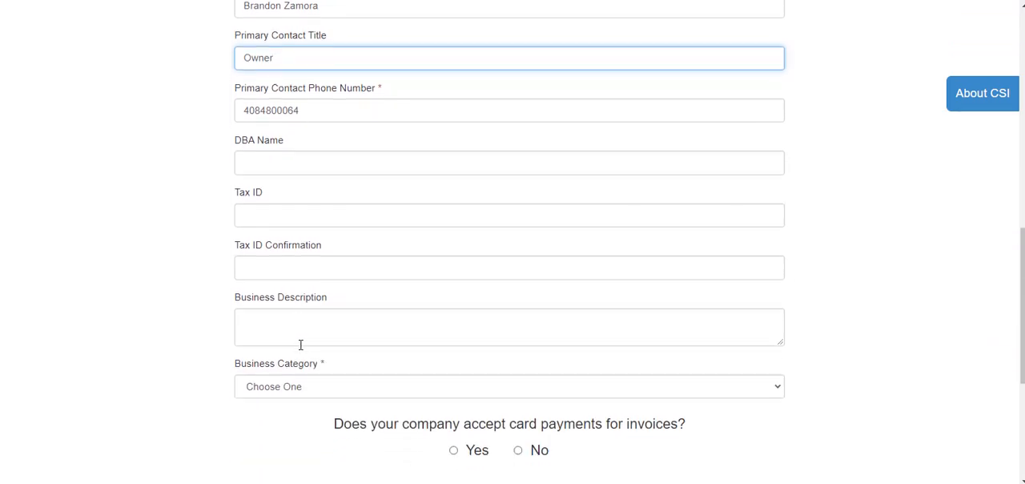
click(297, 367)
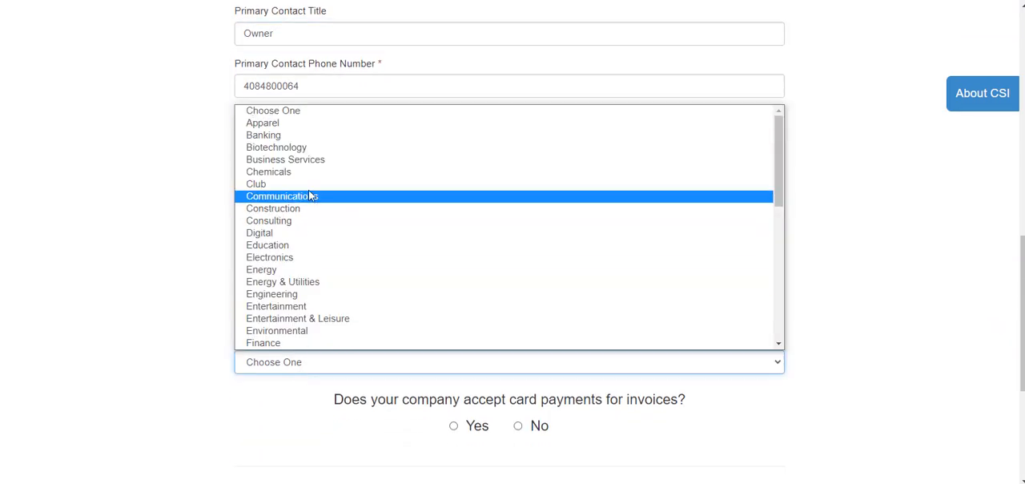
click(301, 221)
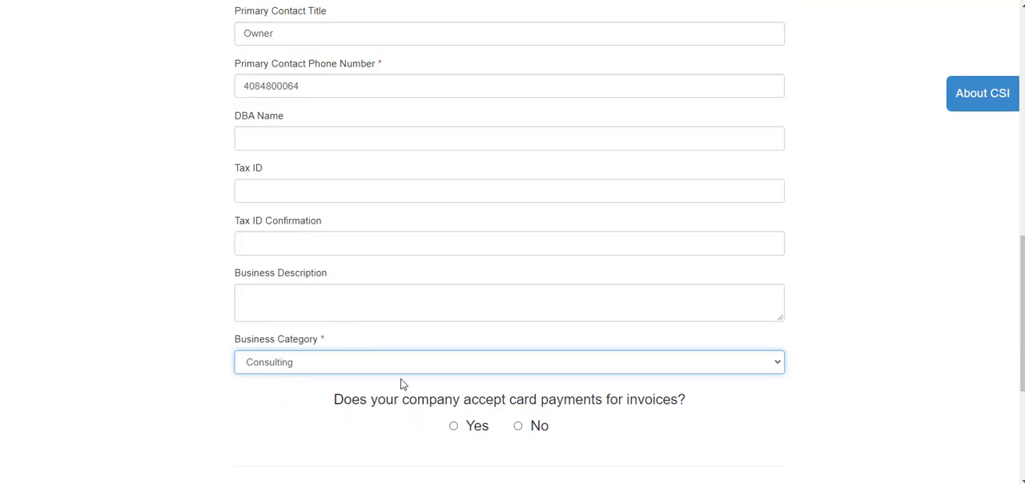
- Answer Yes to accepting card payments for invoices and select Mastercard, VISA and Other as accepted credit card networks
scroll(387, 288, down, 2)
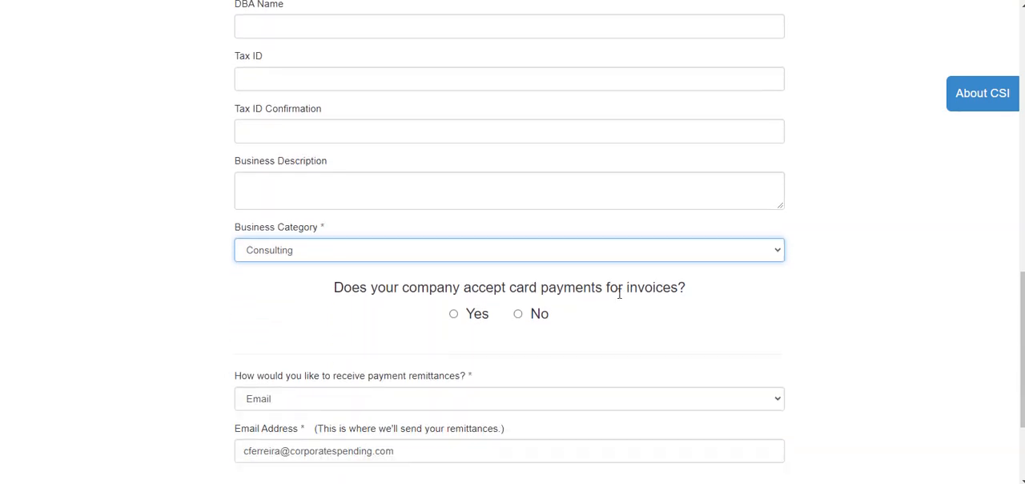
click(453, 318)
scroll(538, 317, down, 2)
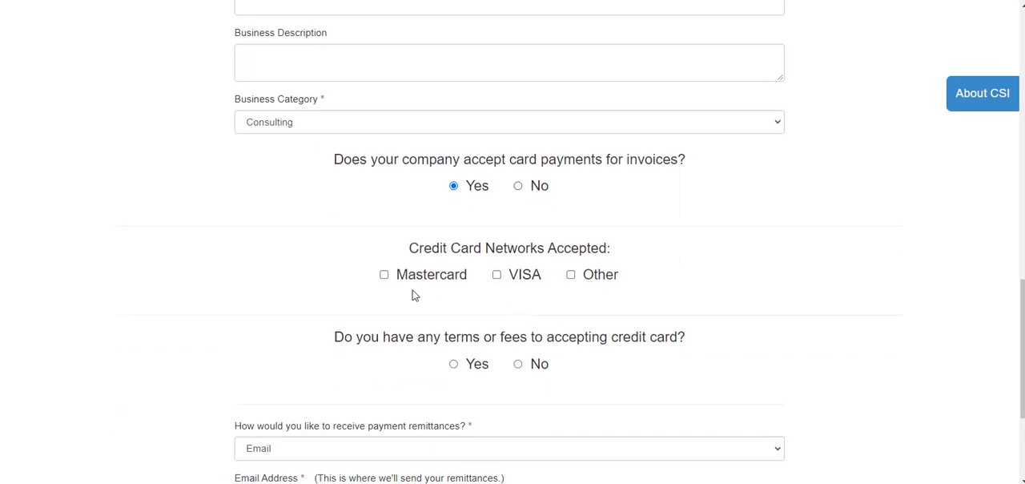
click(384, 279)
click(496, 278)
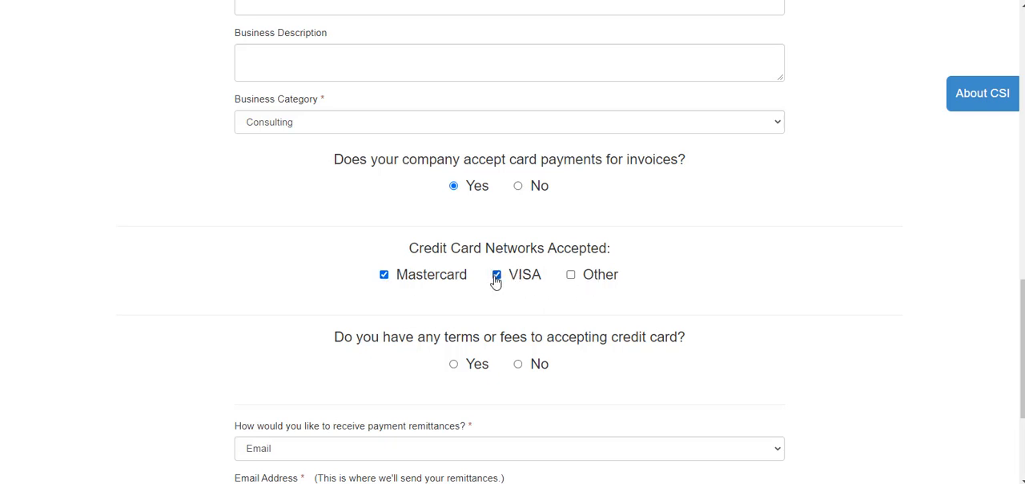
click(571, 277)
- Answer Yes to having terms or fees for accepting credit cards and review the ACH question, bank details and authorization text
scroll(558, 323, down, 1)
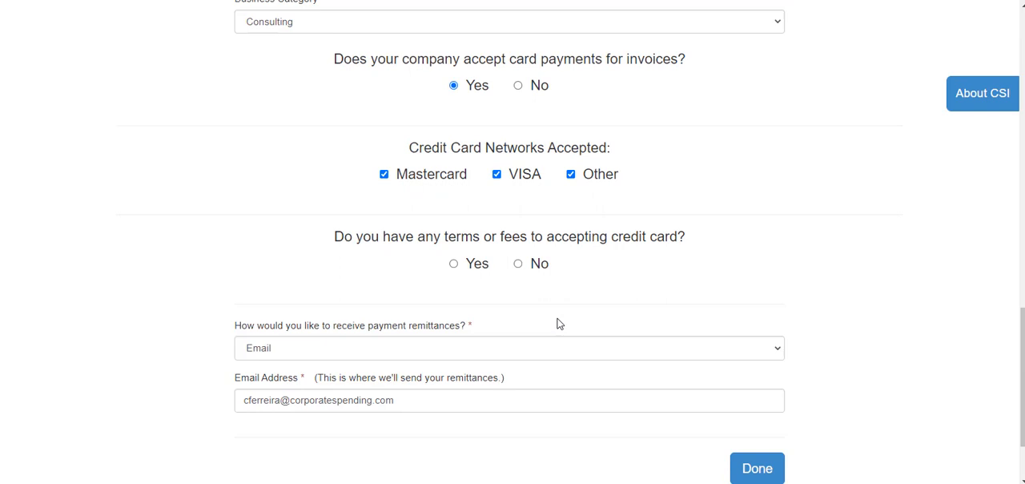
click(454, 259)
scroll(416, 252, down, 1)
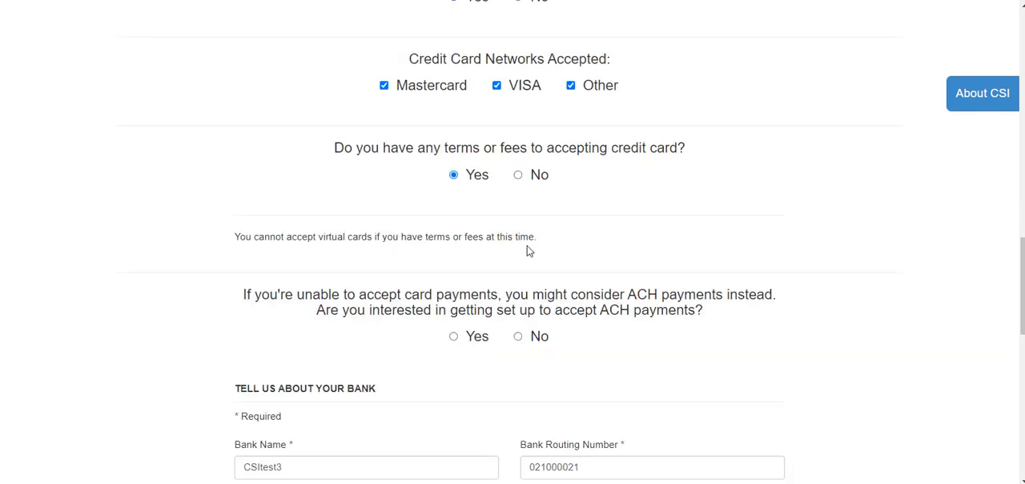
scroll(470, 297, down, 1)
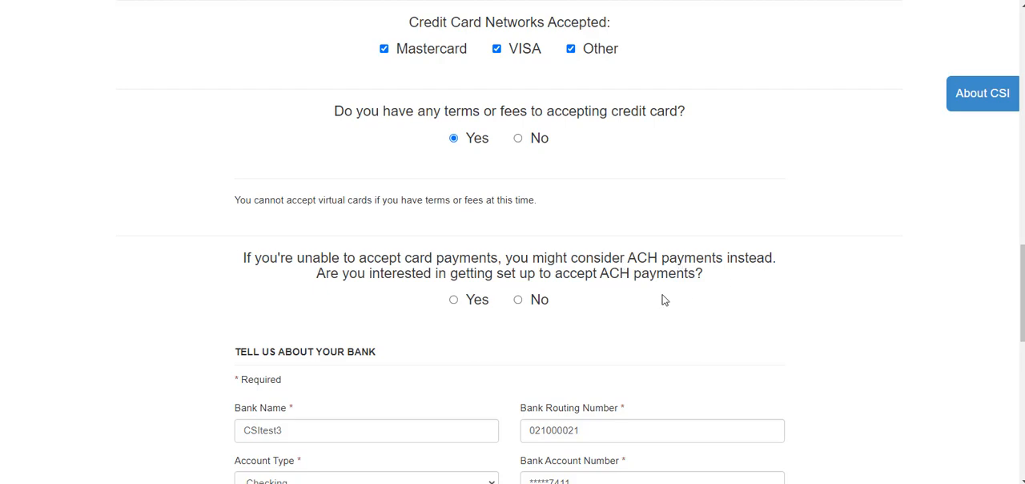
scroll(664, 298, down, 3)
scroll(599, 362, down, 3)
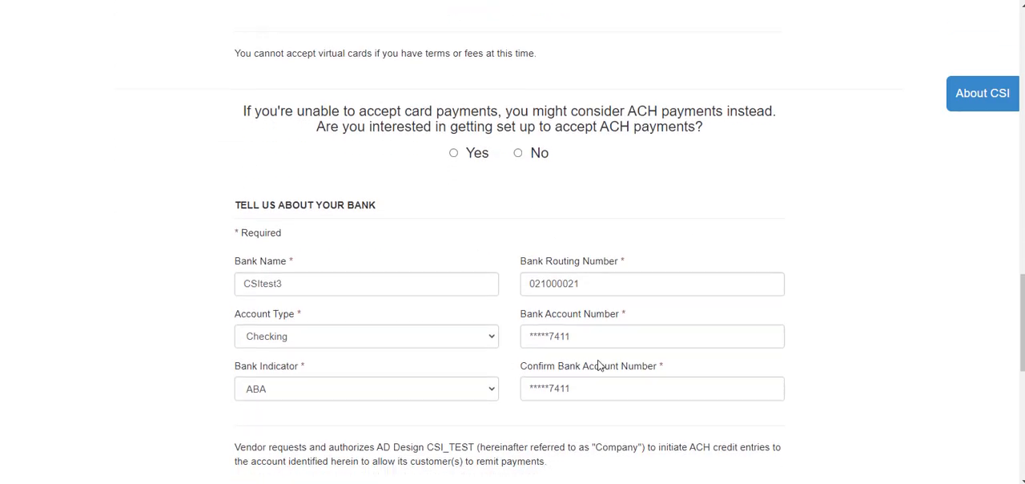
scroll(599, 366, down, 2)
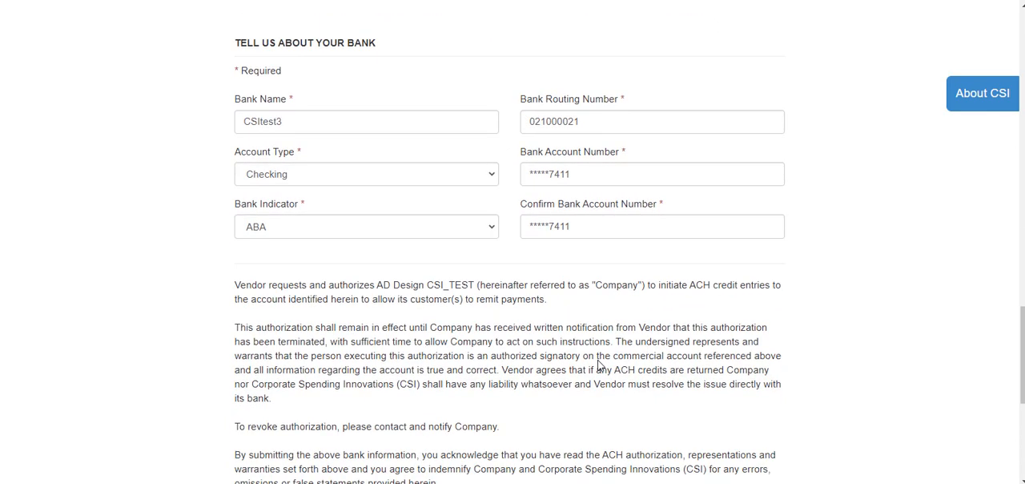
- Change the card payment acceptance answer to No, and try Yes before choosing No for interest in card payment setup
scroll(600, 366, up, 8)
scroll(530, 218, up, 3)
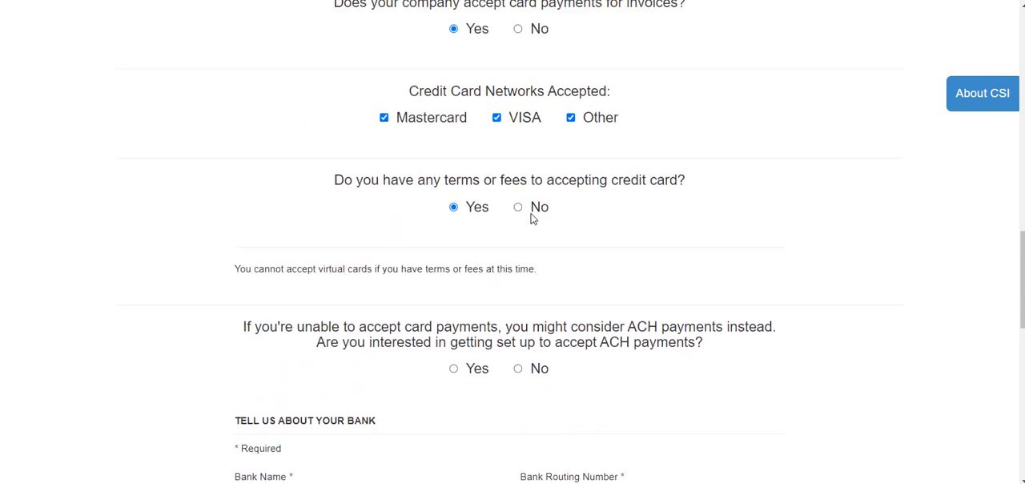
scroll(514, 99, up, 2)
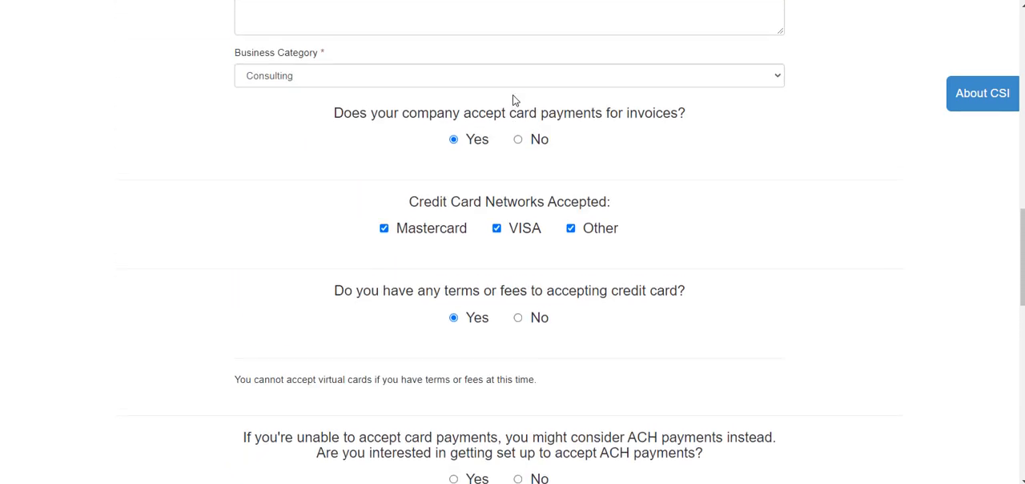
click(518, 142)
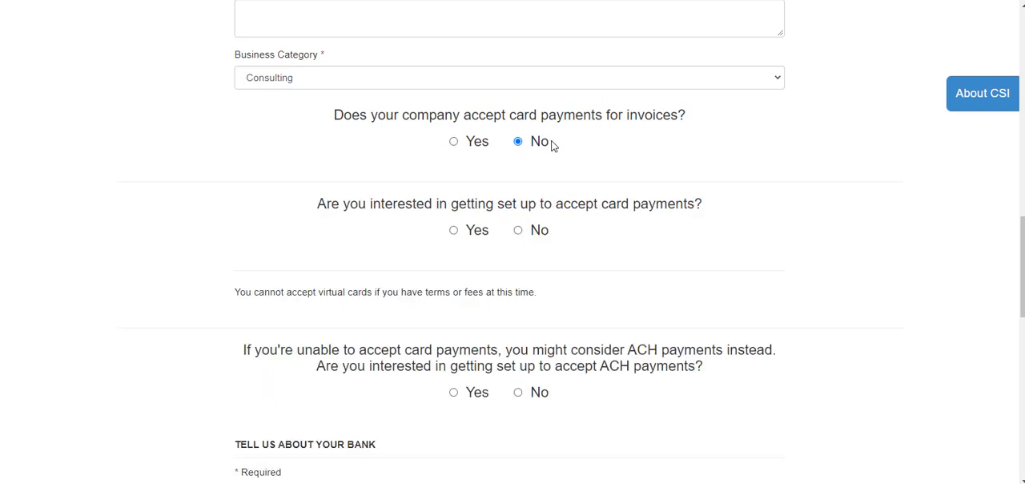
click(453, 232)
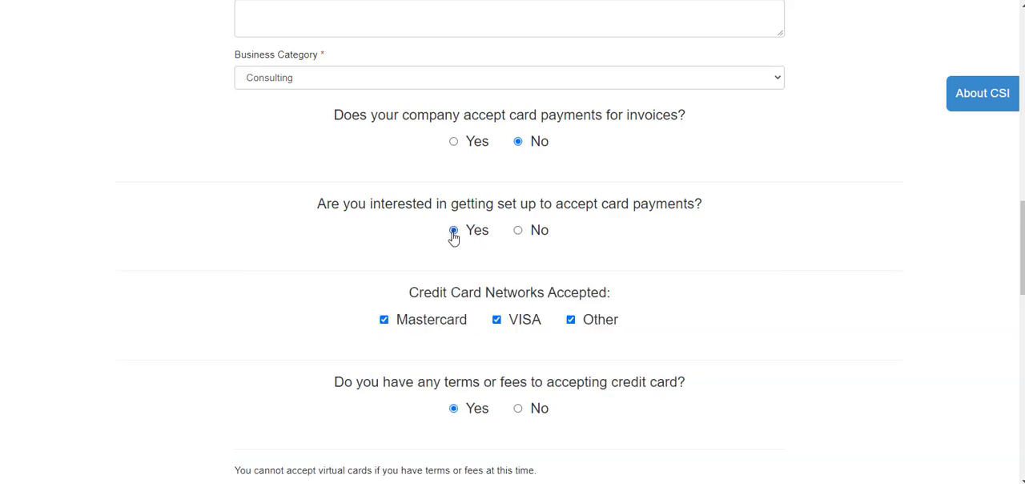
click(519, 234)
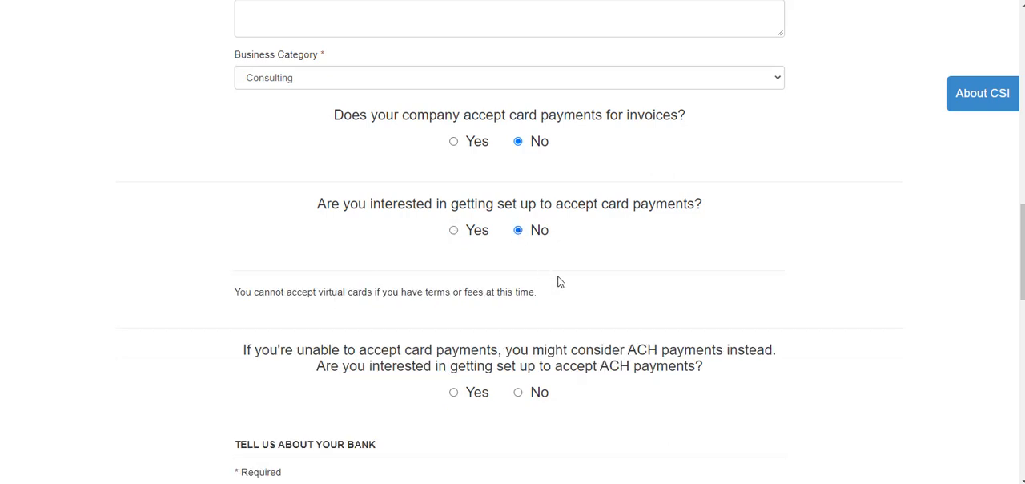
- Answer Yes to getting set up for ACH payments and review the bank details section and the preceding answers
scroll(556, 280, down, 2)
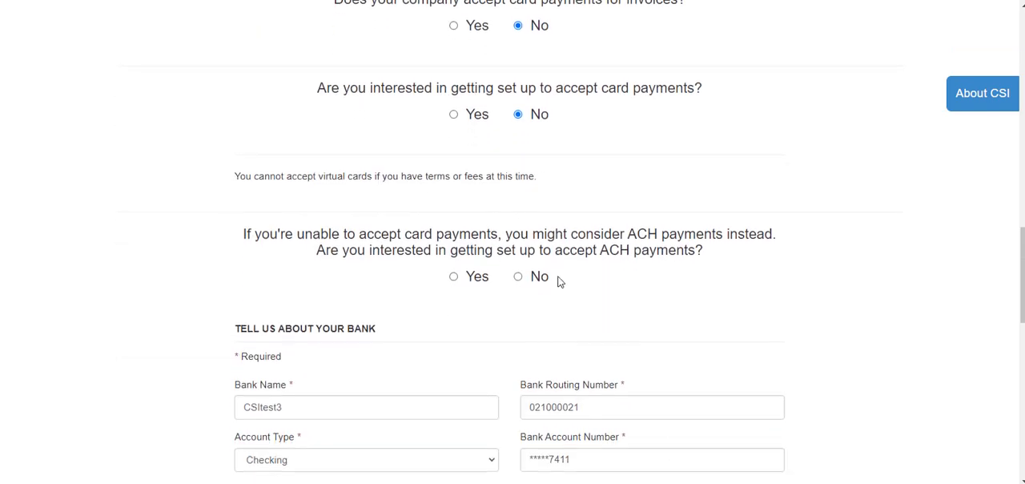
click(454, 277)
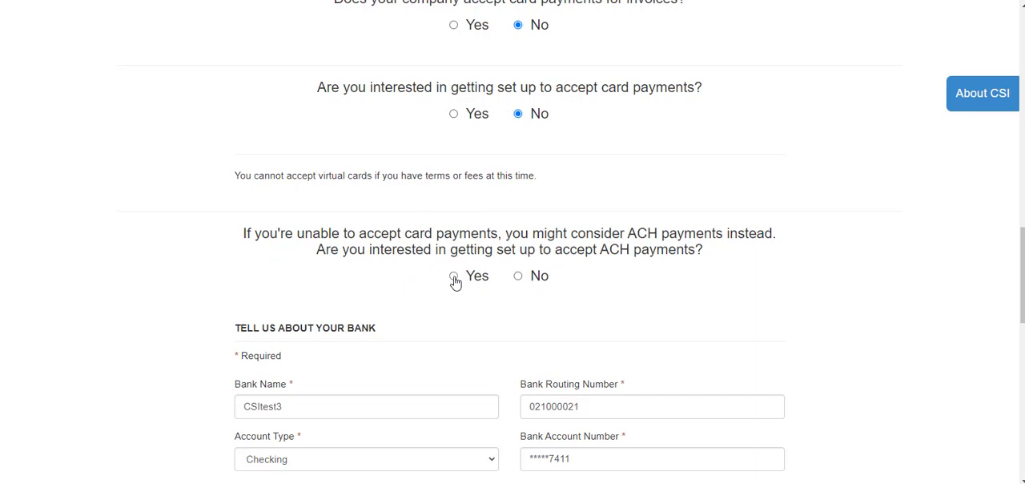
scroll(455, 284, down, 3)
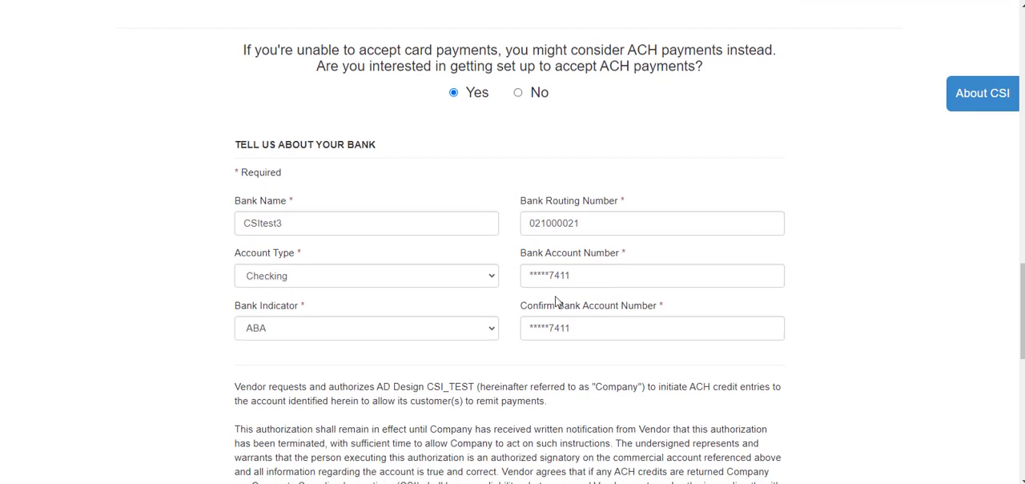
scroll(554, 289, down, 4)
scroll(556, 299, up, 9)
scroll(558, 301, down, 1)
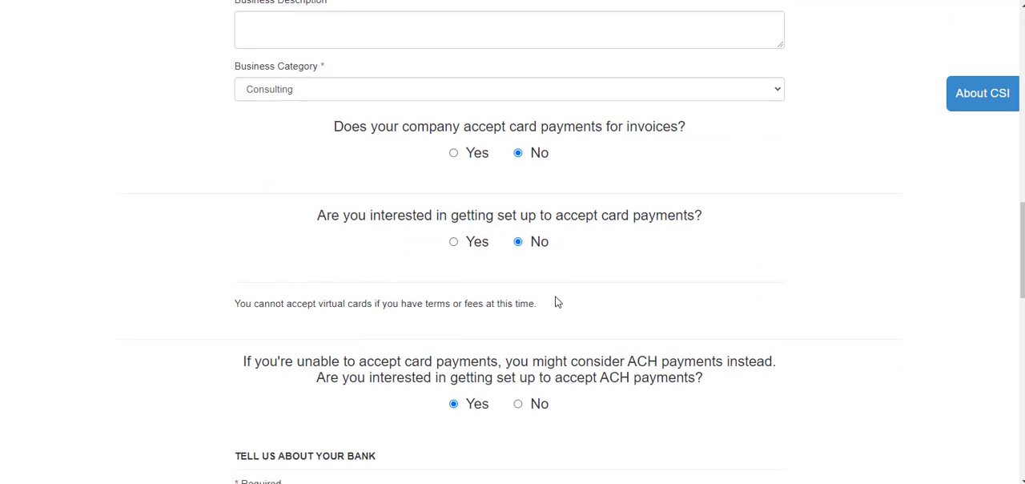
- Confirm the legal right to provide the bank information below the ACH authorization text
scroll(558, 302, down, 2)
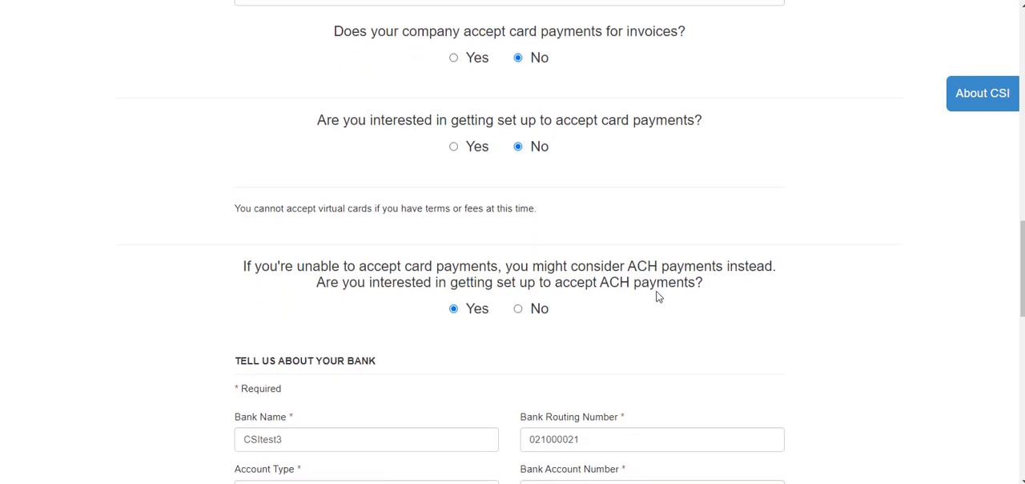
scroll(656, 293, down, 5)
scroll(656, 296, down, 3)
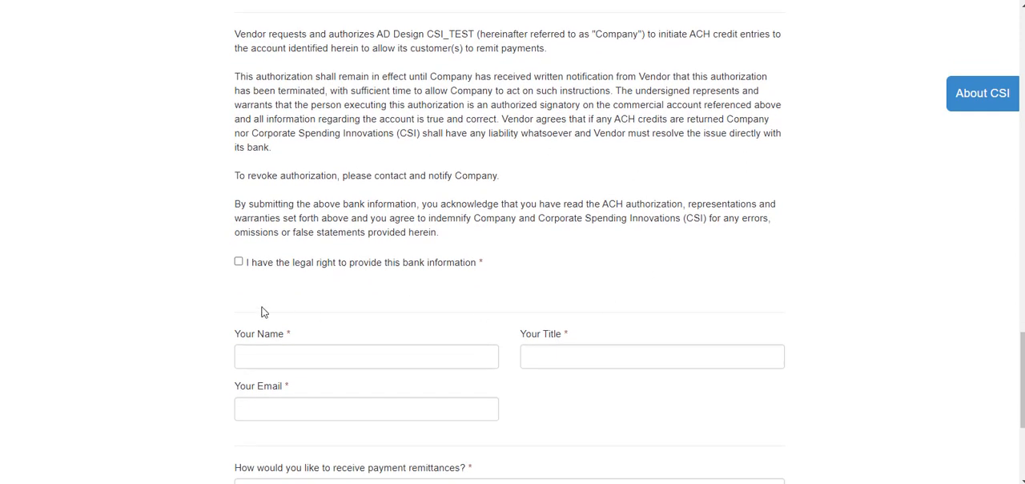
click(238, 261)
scroll(345, 361, down, 3)
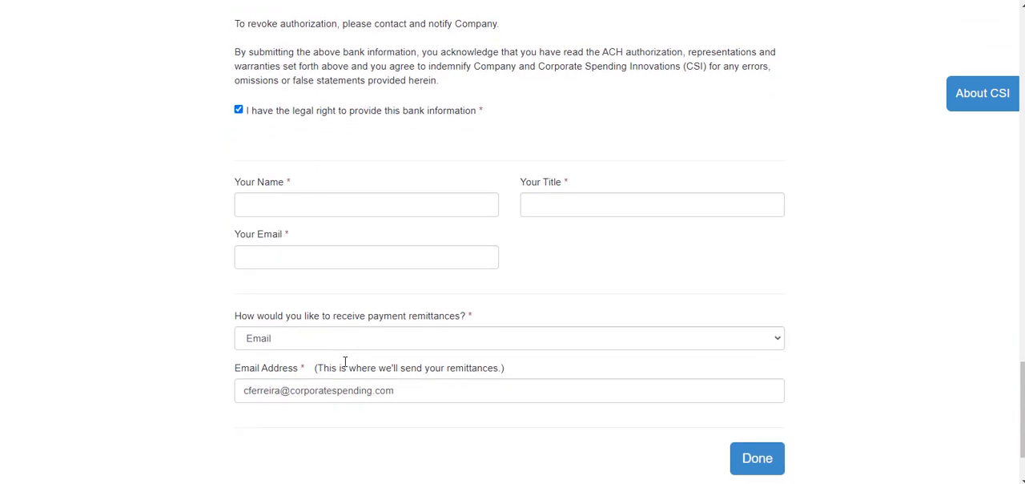